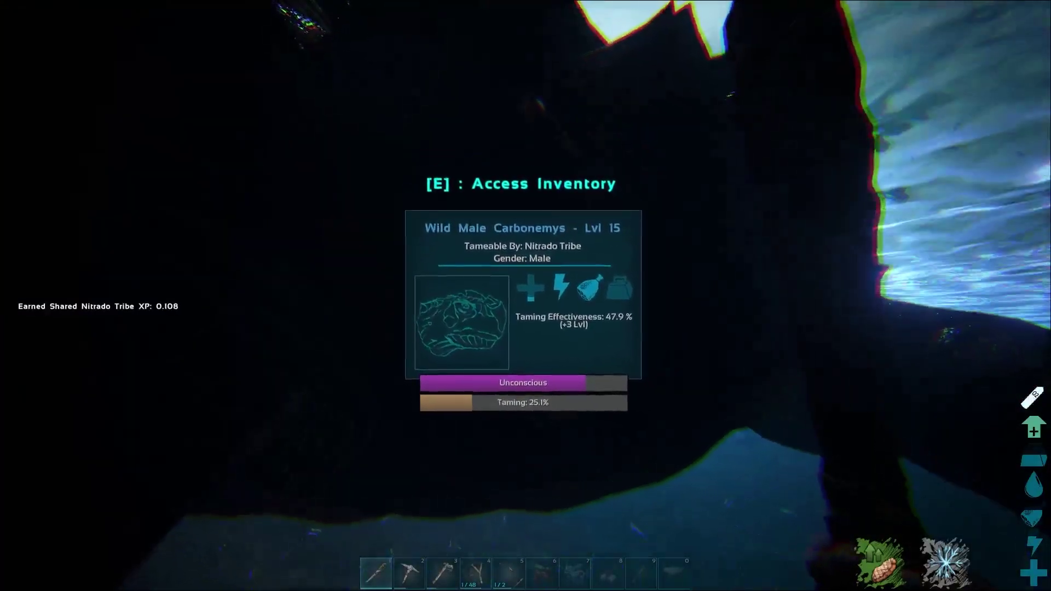
Check the unconscious Carbonemys' inventory and bring up options for its Narcoberry stack
{"action": "key", "text": "e"}
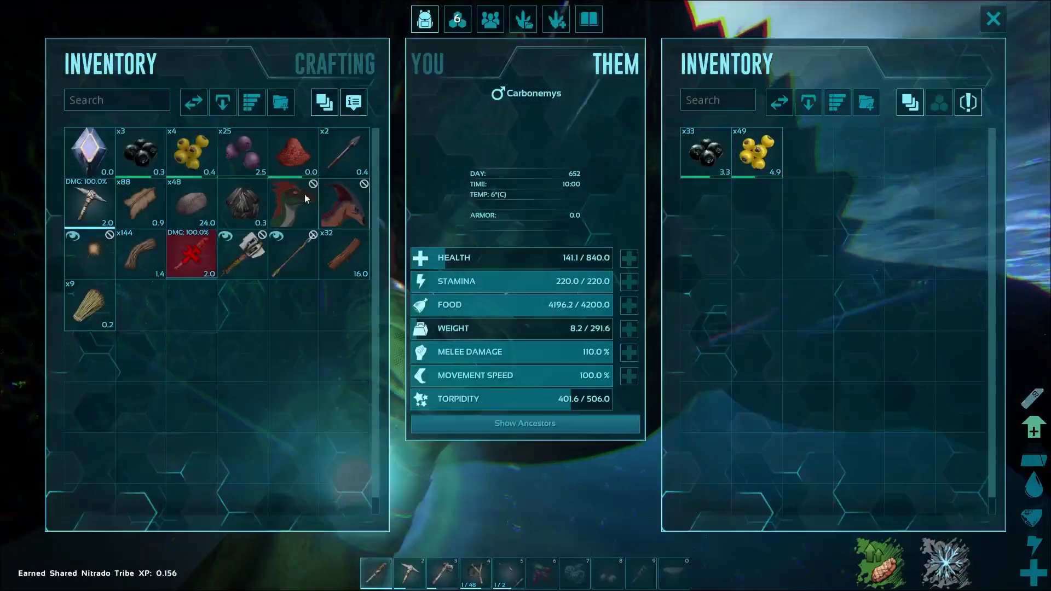
{"action": "key", "text": "Escape"}
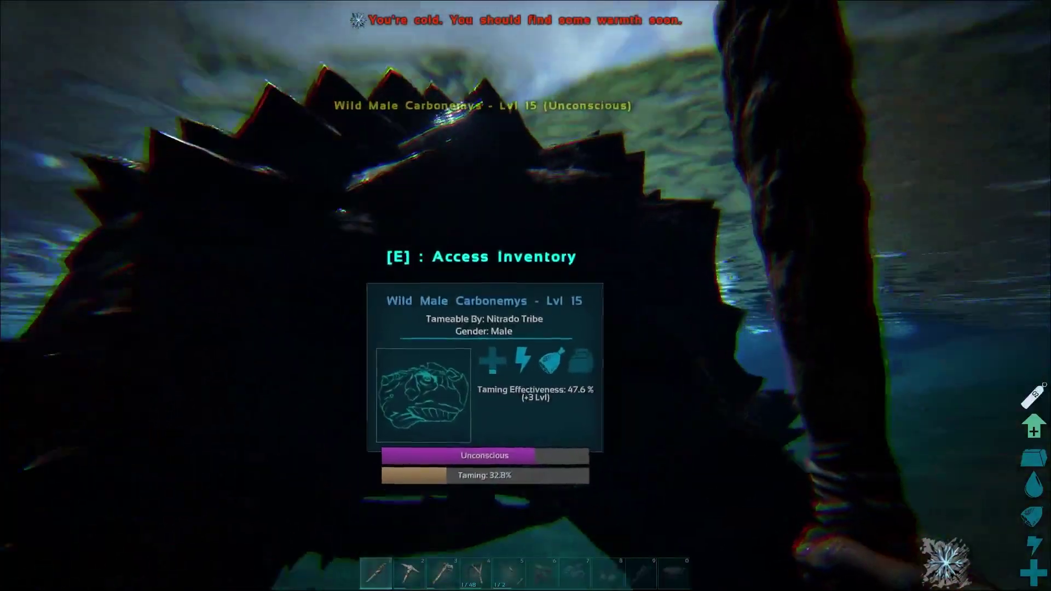
{"action": "key", "text": "e"}
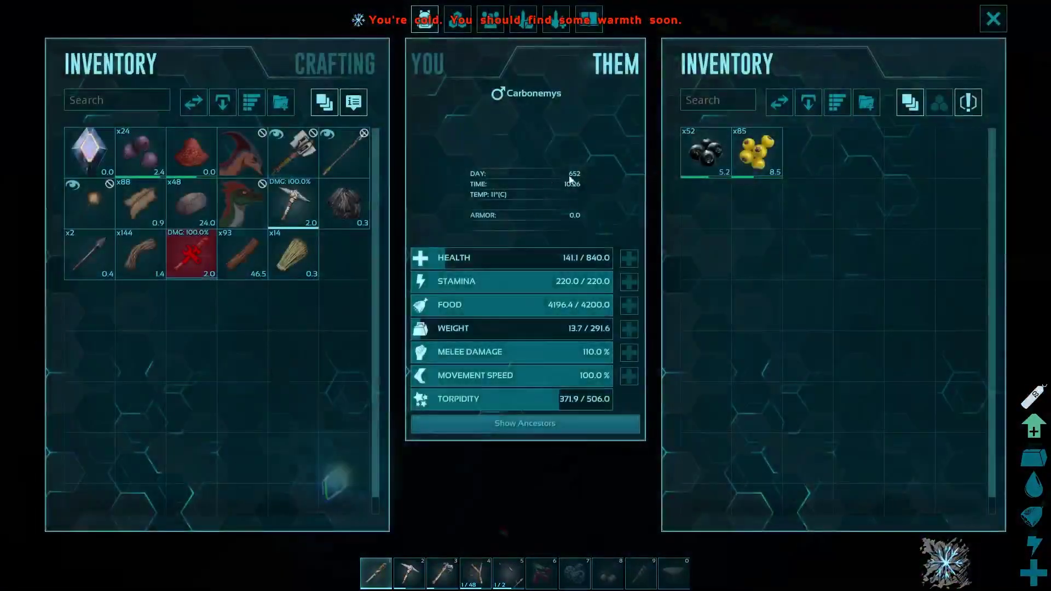
{"action": "right_click", "coordinate": [697, 150]}
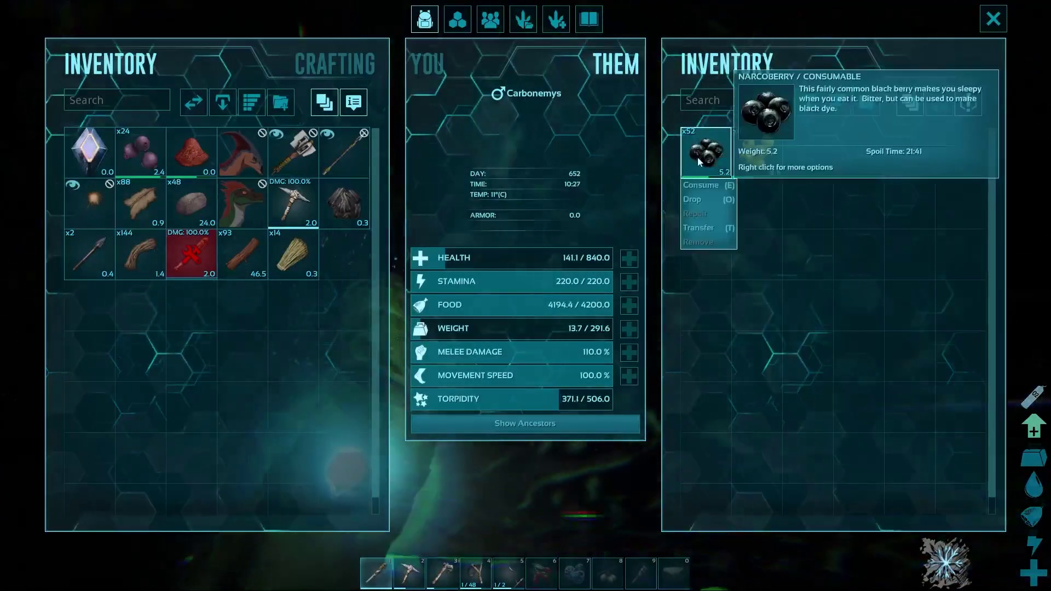
{"action": "key", "text": "Escape"}
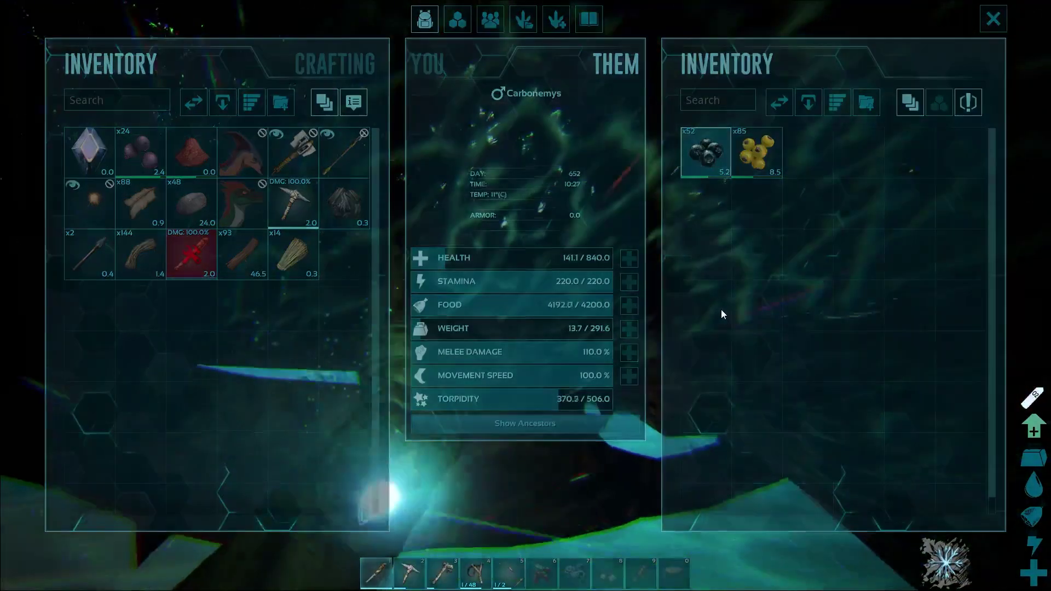
Swim up onto the sandy beach and equip the slingshot from the hotbar
{"action": "key", "text": "w"}
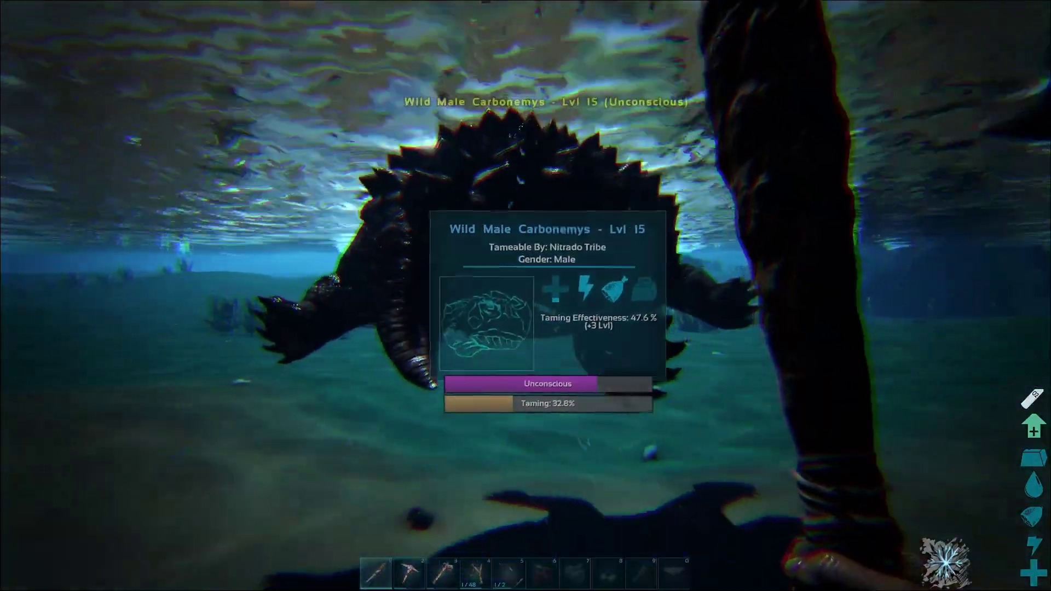
{"action": "key", "text": "w"}
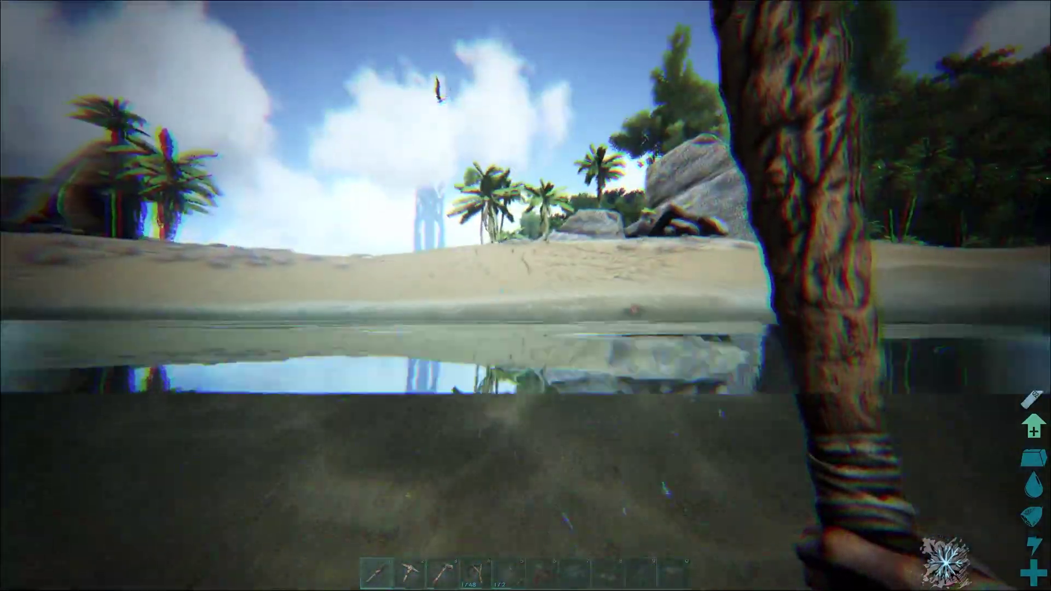
{"action": "key", "text": "w"}
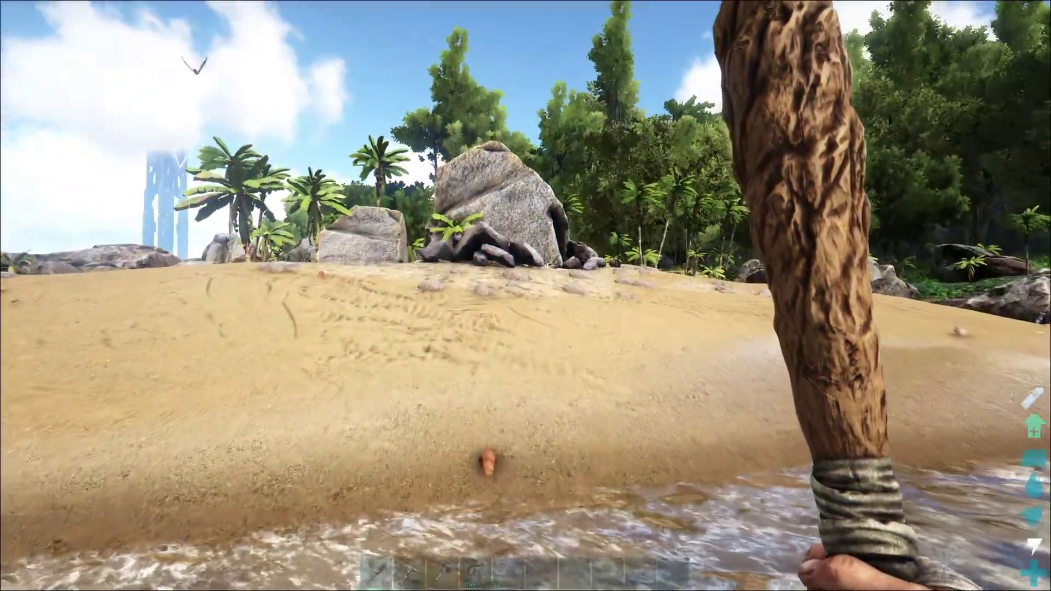
{"action": "key", "text": "3"}
{"action": "key", "text": "4"}
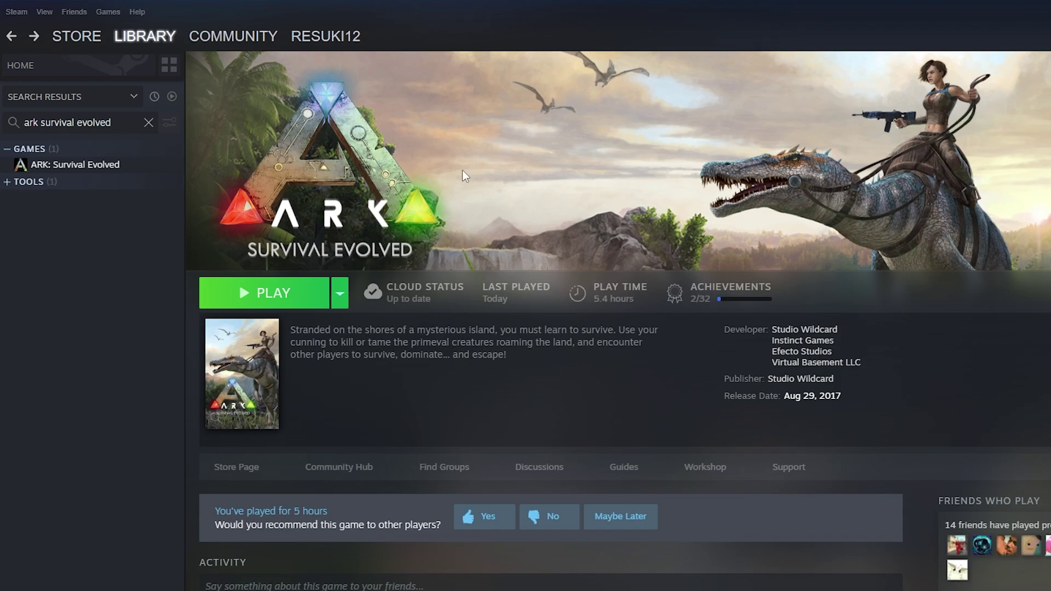
Browse ARK's local files through Manage > Browse local files and enter the ShooterGame folder
{"action": "right_click", "coordinate": [56, 160]}
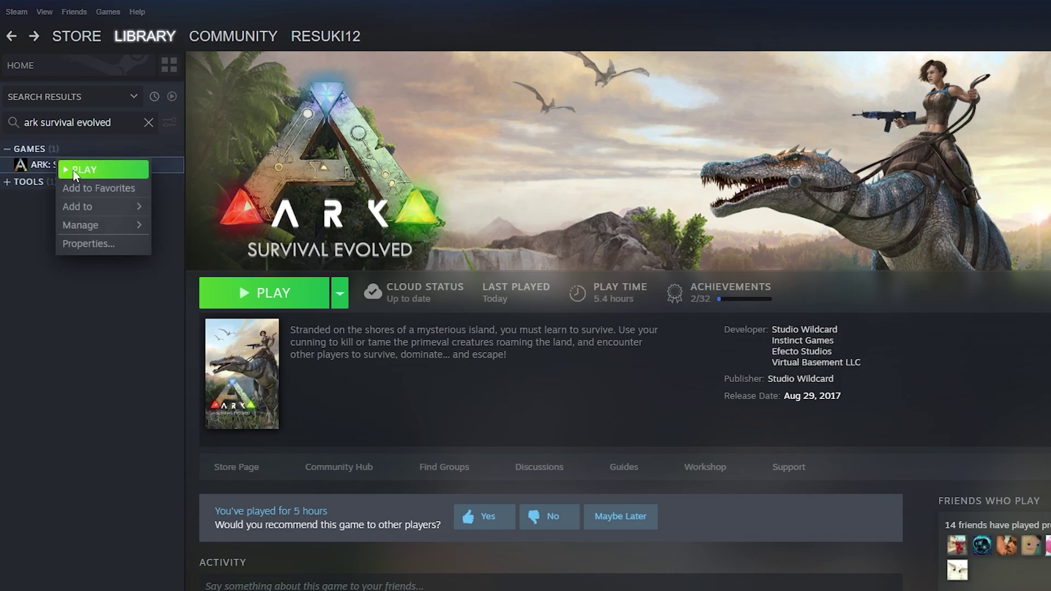
{"action": "mouse_move", "coordinate": [98, 223]}
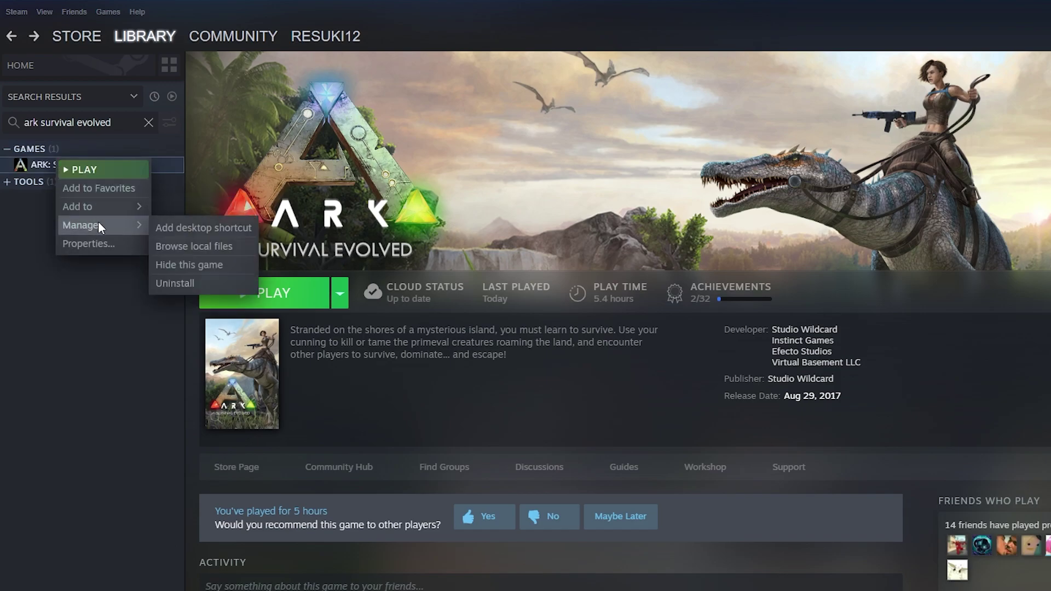
{"action": "left_click", "coordinate": [191, 245]}
{"action": "double_click", "coordinate": [383, 206]}
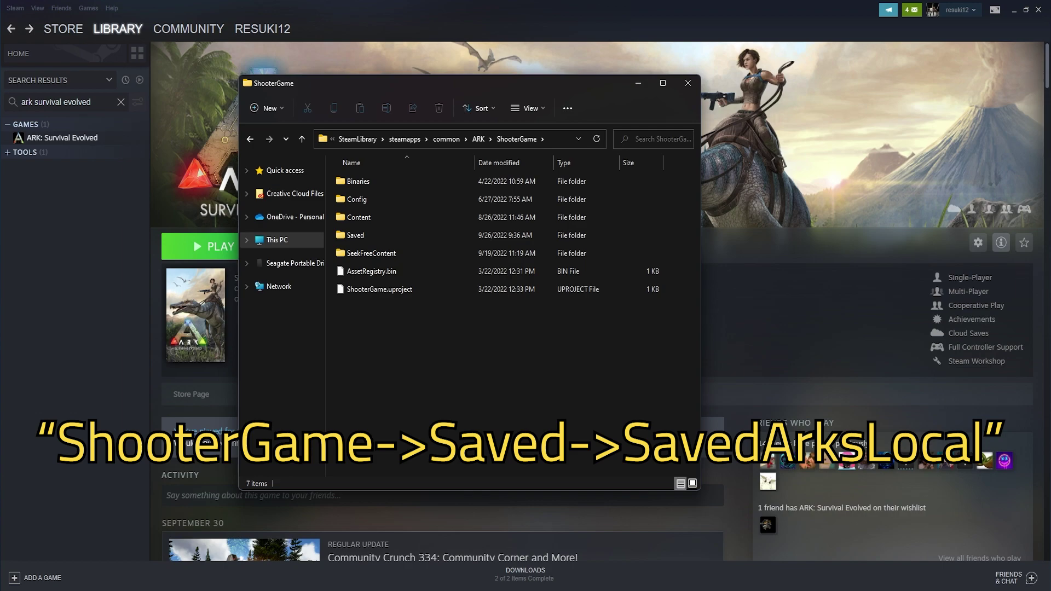
Open Saved, then SavedArksLocal, to reach LocalPlayer.arkprofile and TheIsland.ark
{"action": "double_click", "coordinate": [399, 234]}
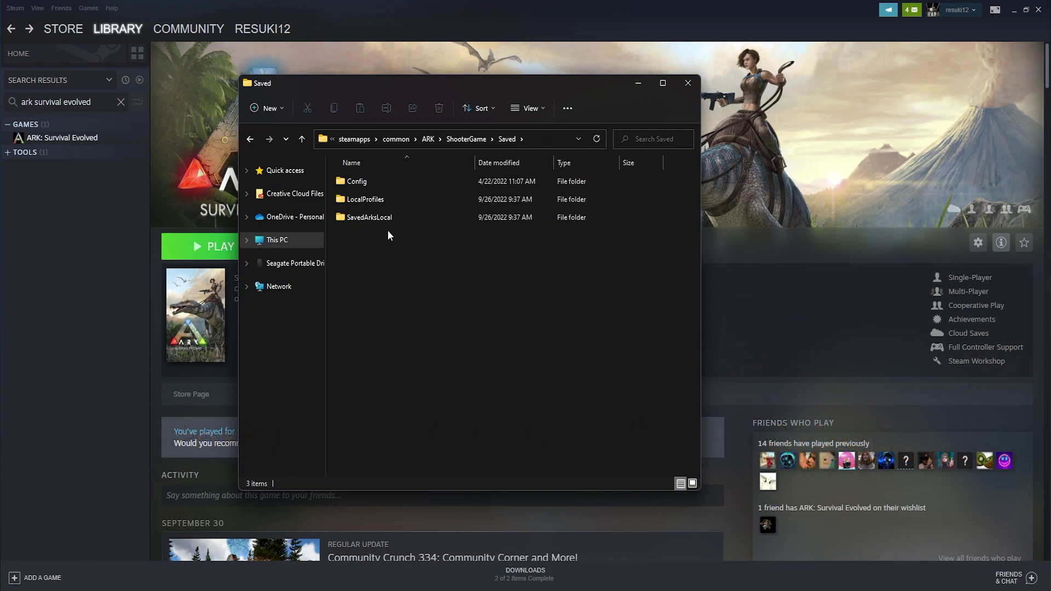
{"action": "double_click", "coordinate": [387, 221]}
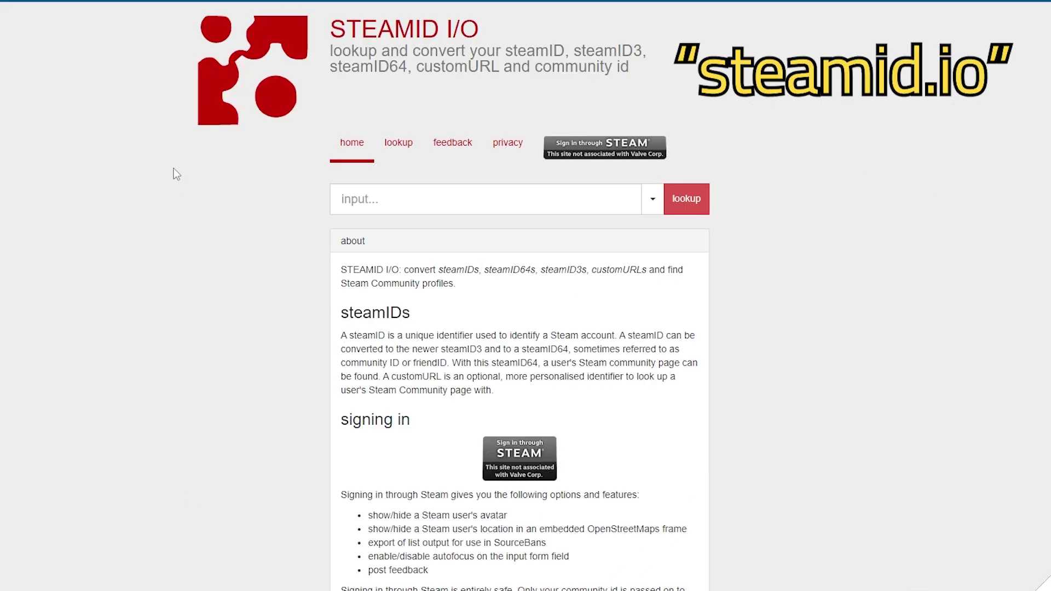
Look up the Steam account name on steamid.io to get its steamID, steamID3 and steamID64
{"action": "left_click", "coordinate": [406, 203]}
{"action": "type", "text": "resuki12"}
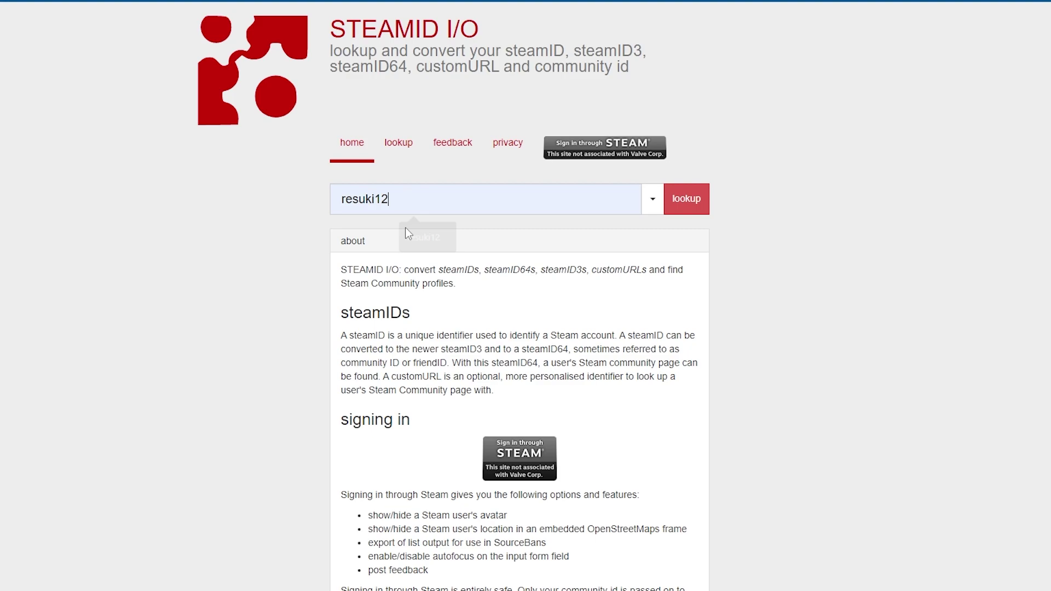
{"action": "left_click", "coordinate": [687, 200]}
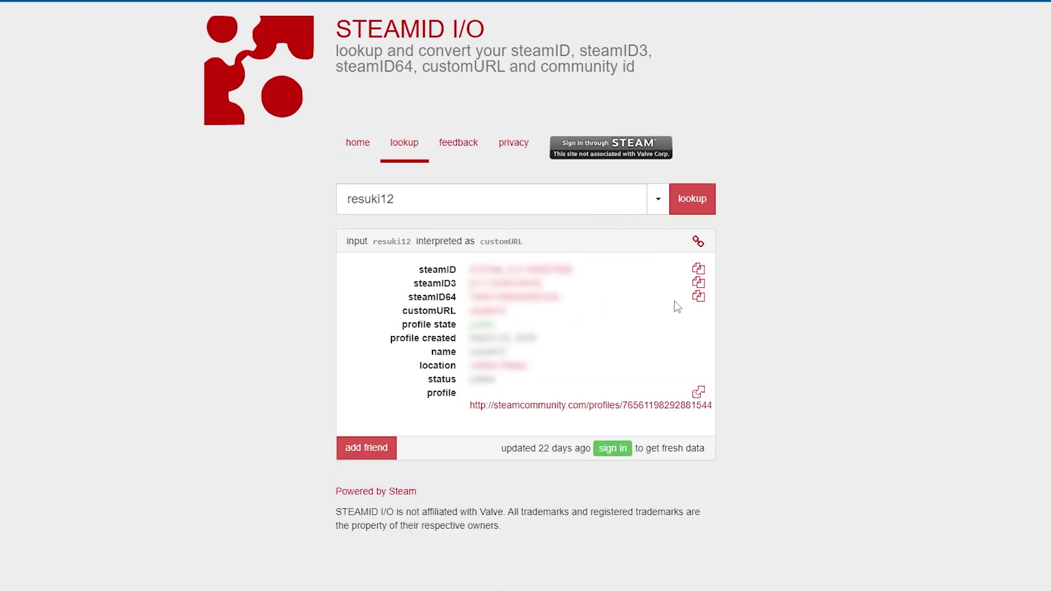
Copy the steamID64 and paste it over LocalPlayer as the .arkprofile file's new name
{"action": "left_click", "coordinate": [698, 296]}
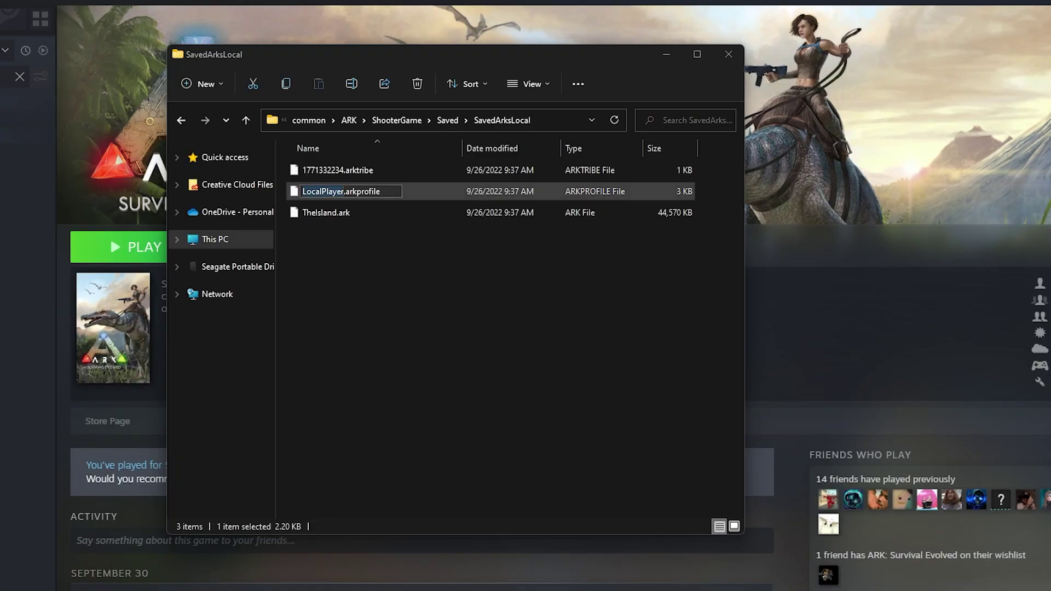
{"action": "key", "text": "F2"}
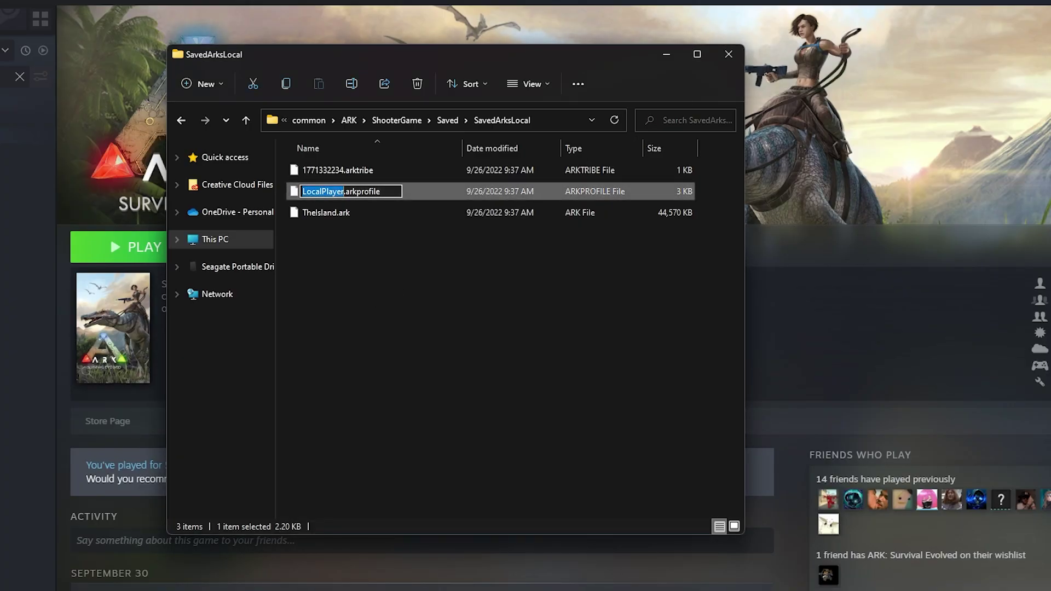
{"action": "key", "text": "ctrl+v"}
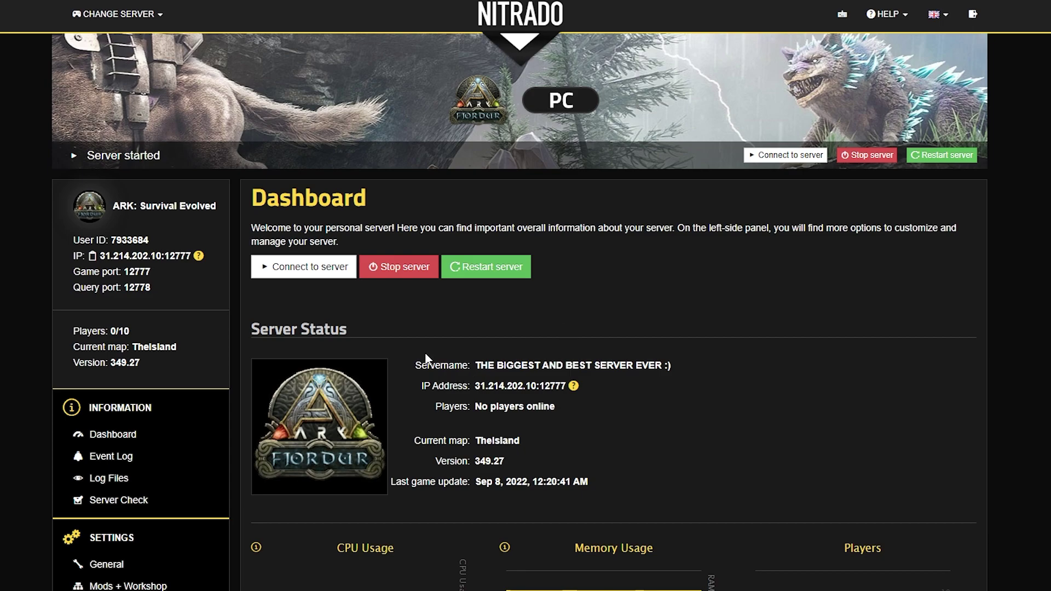
Stop the ARK server from the Dashboard and confirm until 'Server stopped' shows
{"action": "left_click", "coordinate": [404, 269]}
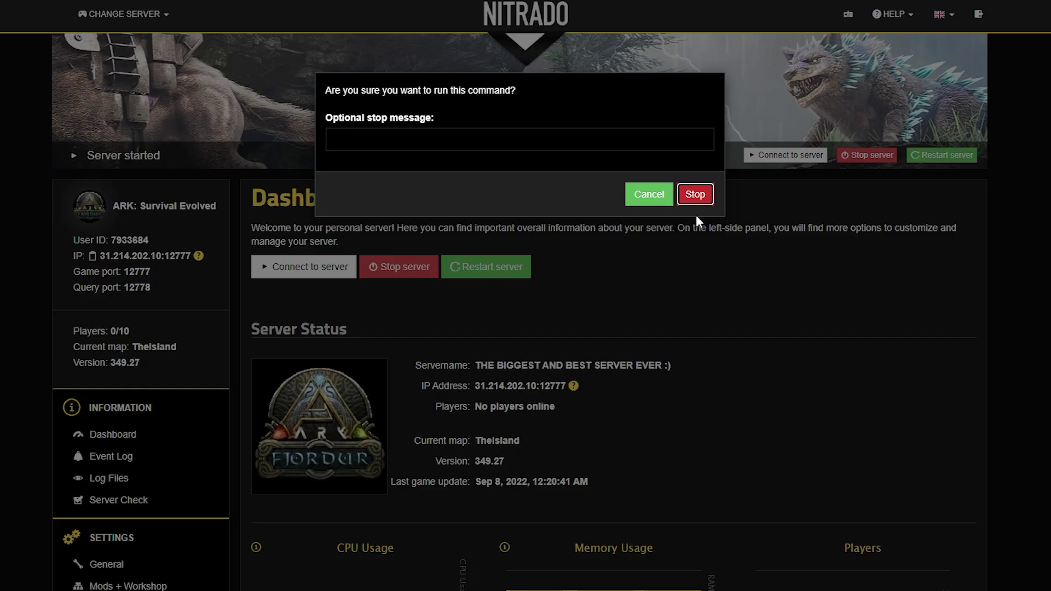
{"action": "left_click", "coordinate": [695, 195]}
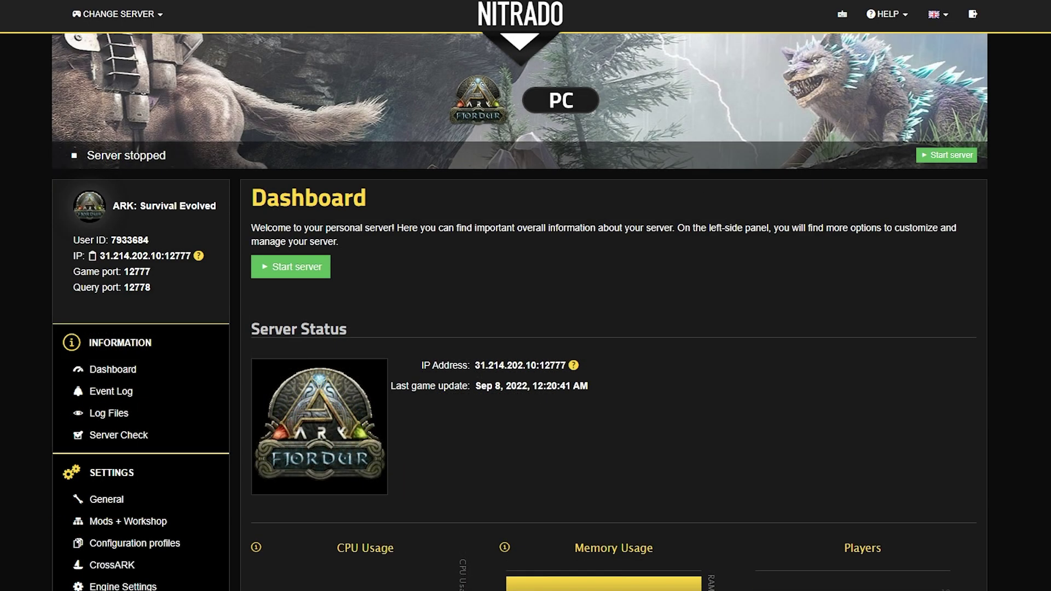
{"action": "triple_click", "coordinate": [166, 157]}
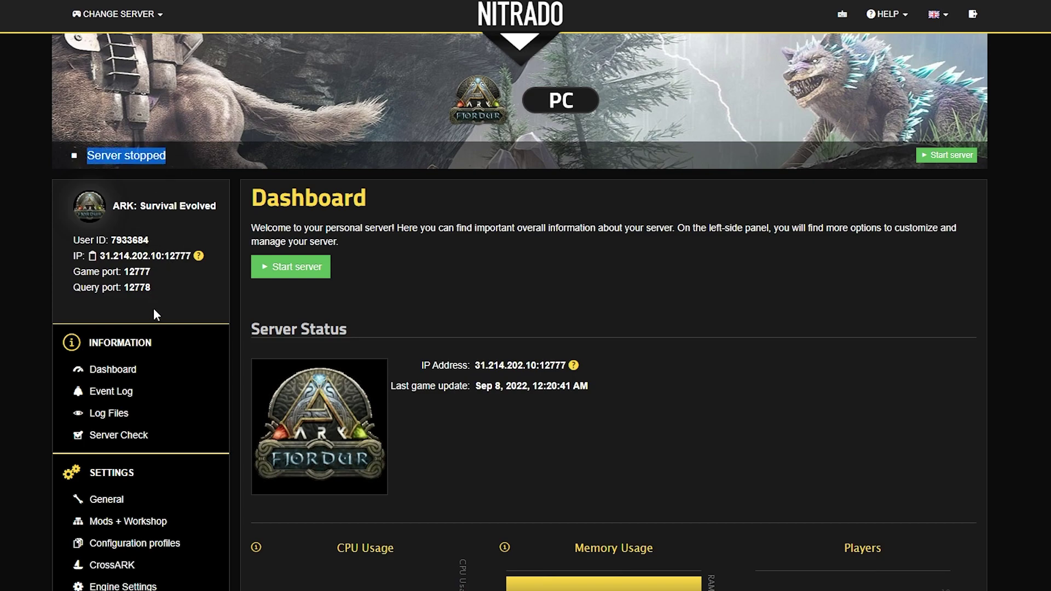
Navigate the server File Browser to arkse/ShooterGame/Saved/SavedArks
{"action": "left_click", "coordinate": [24, 520]}
{"action": "scroll", "coordinate": [9, 474], "scroll_direction": "down", "scroll_amount": 6}
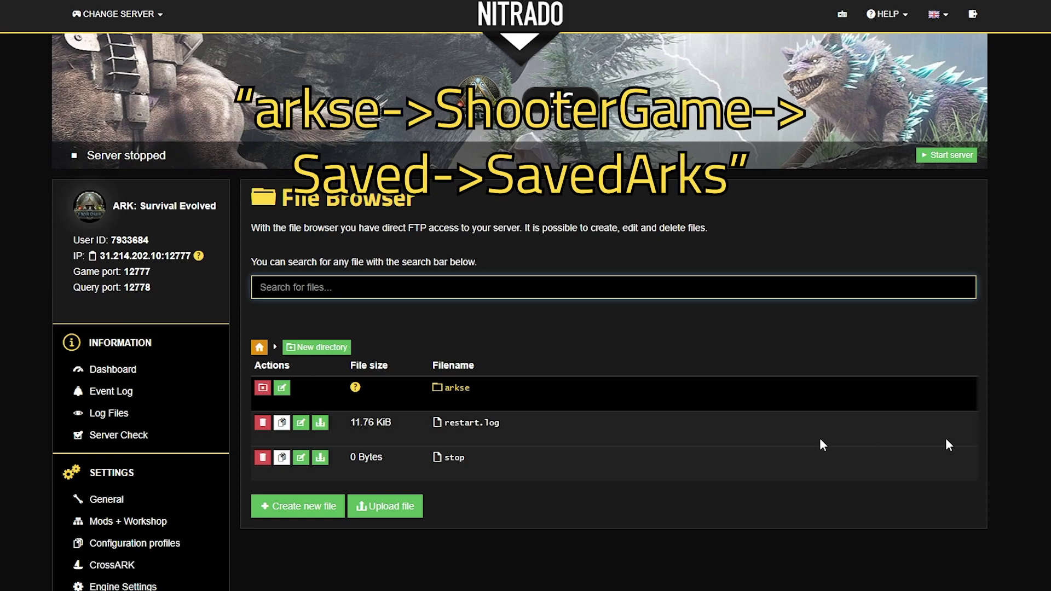
{"action": "left_click", "coordinate": [513, 395]}
{"action": "left_click", "coordinate": [465, 414]}
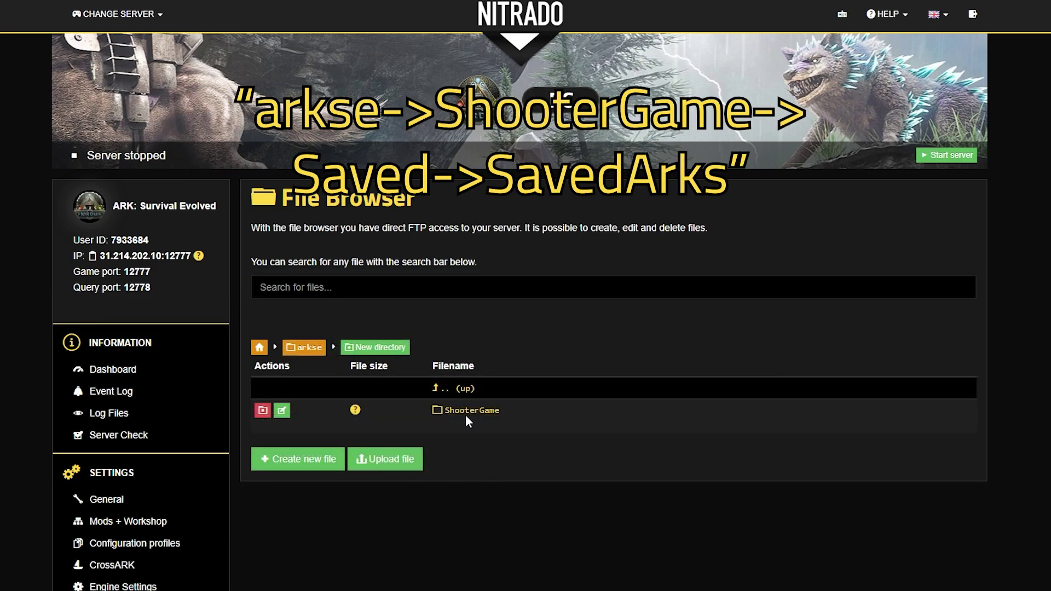
{"action": "left_click", "coordinate": [449, 480]}
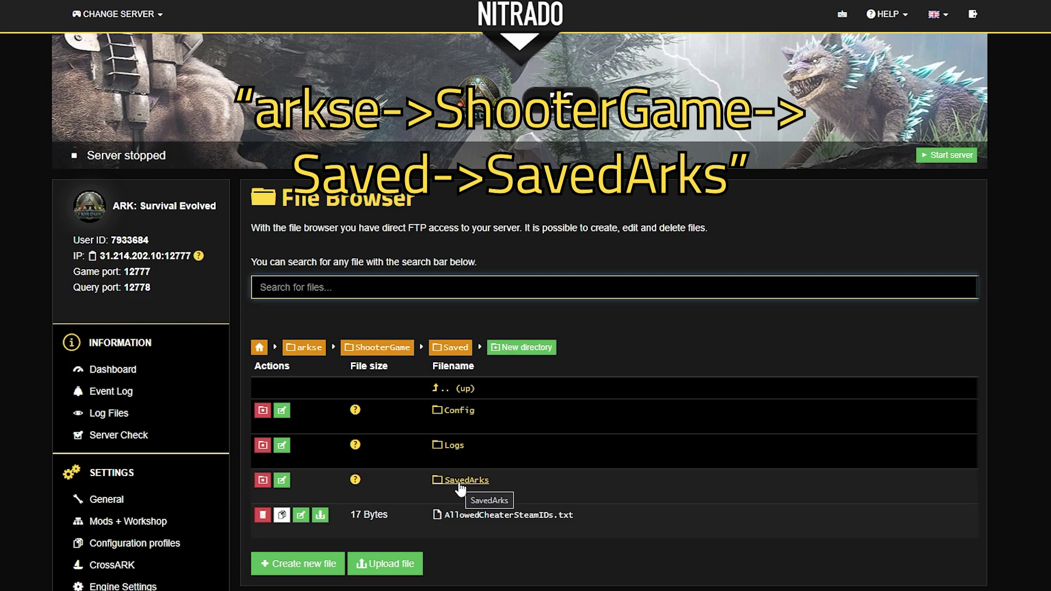
{"action": "left_click", "coordinate": [460, 482]}
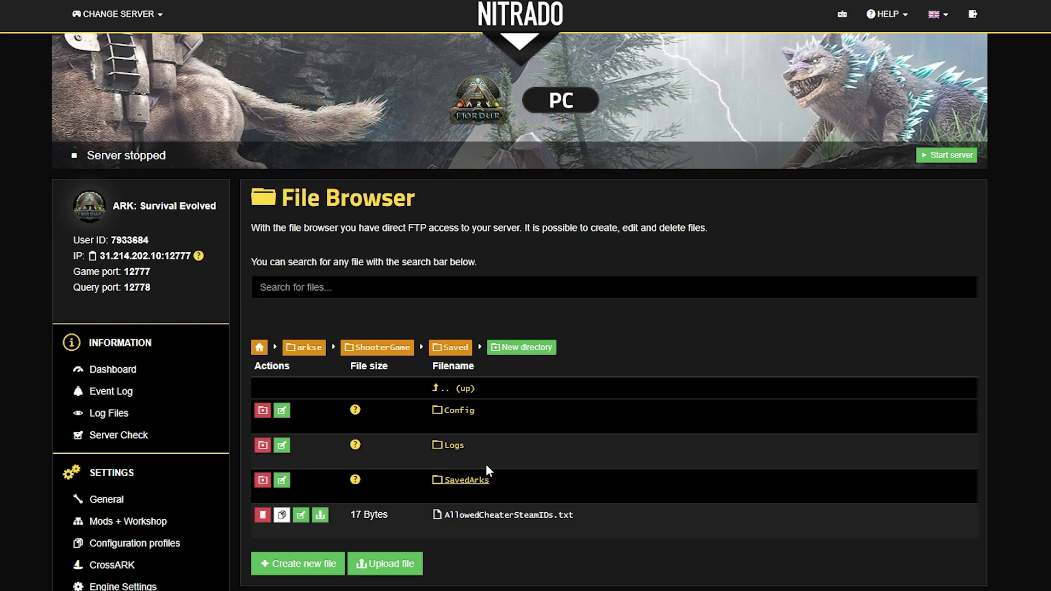
Upload the local save files, including the .arktribe file, into SavedArks
{"action": "scroll", "coordinate": [553, 414], "scroll_direction": "down", "scroll_amount": 1}
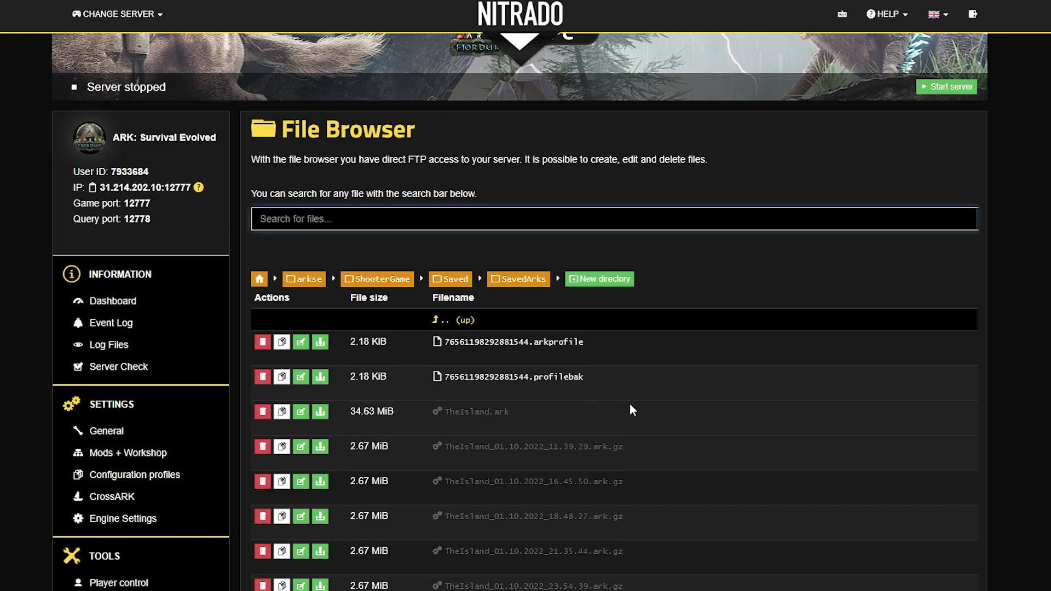
{"action": "scroll", "coordinate": [630, 410], "scroll_direction": "down", "scroll_amount": 2}
{"action": "scroll", "coordinate": [606, 418], "scroll_direction": "down", "scroll_amount": 15}
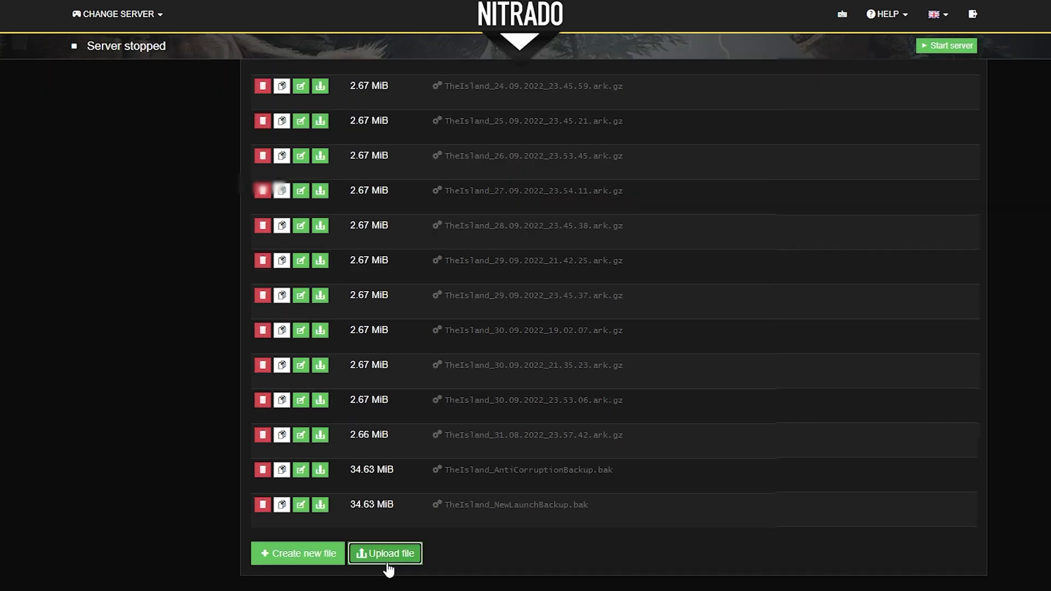
{"action": "left_click", "coordinate": [388, 563]}
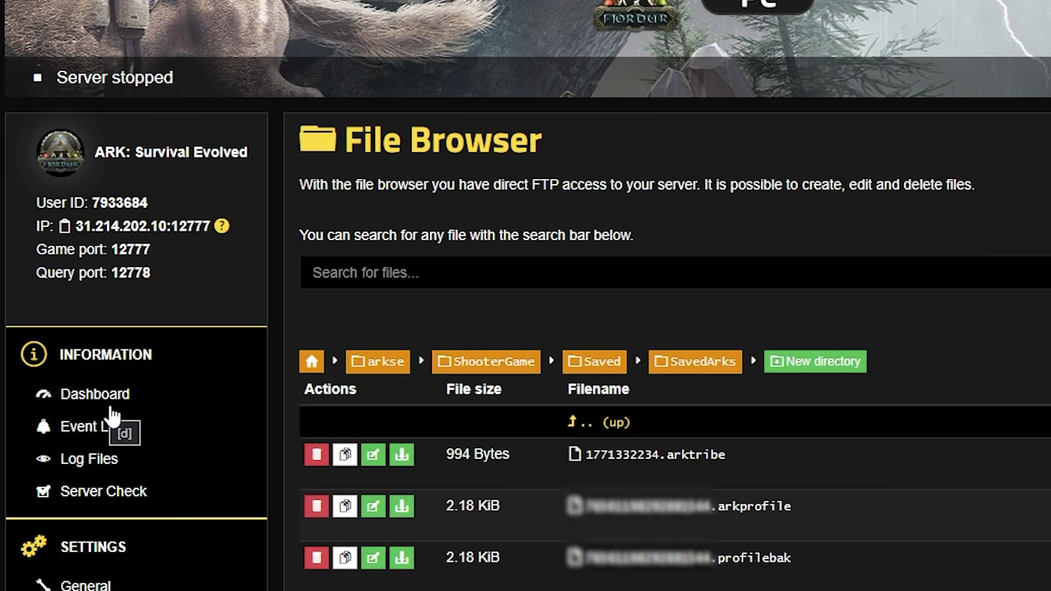
Search settings for 'mapn', set Mapname to Lost Island and save the changes
{"action": "scroll", "coordinate": [74, 575], "scroll_direction": "down", "scroll_amount": 3}
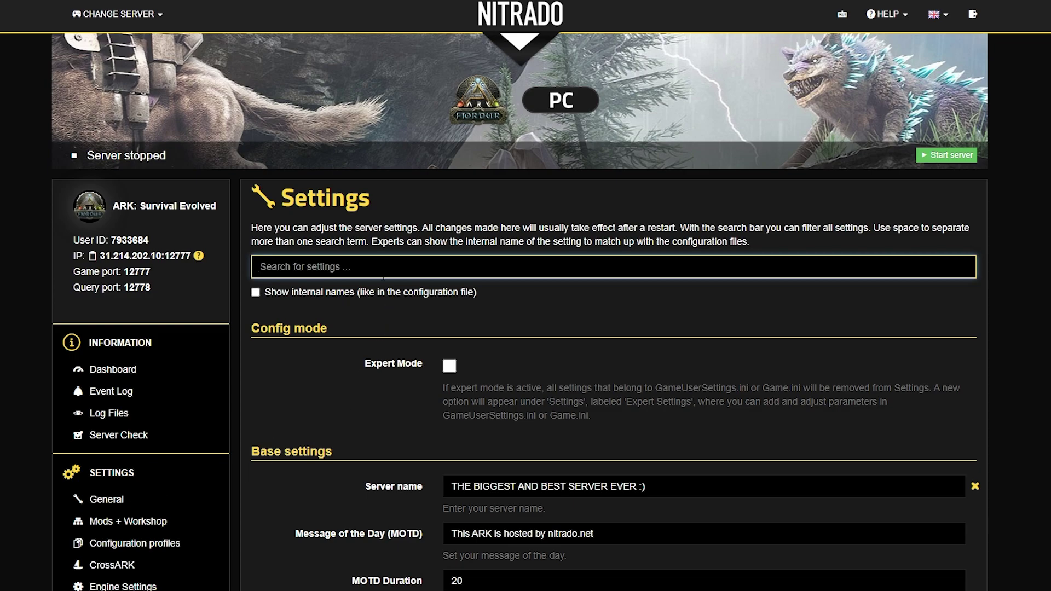
{"action": "type", "text": "mapname"}
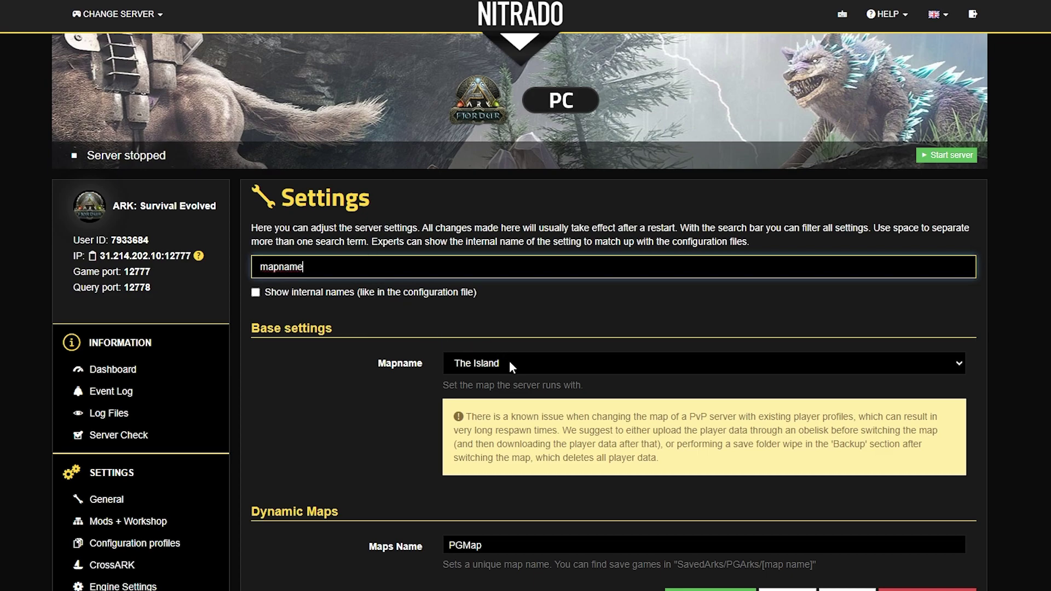
{"action": "left_click", "coordinate": [510, 364]}
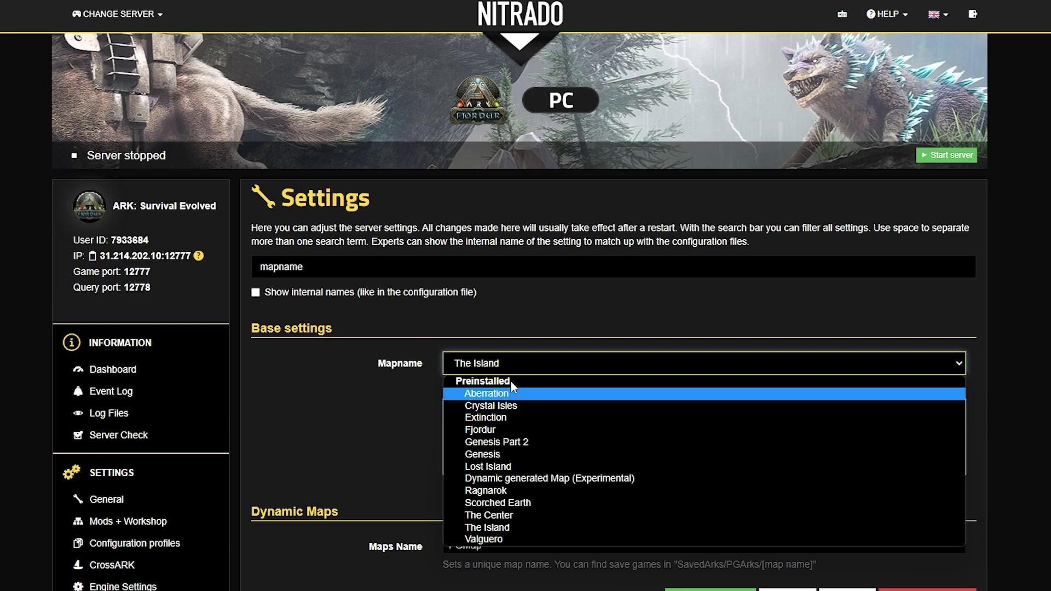
{"action": "left_click", "coordinate": [513, 466]}
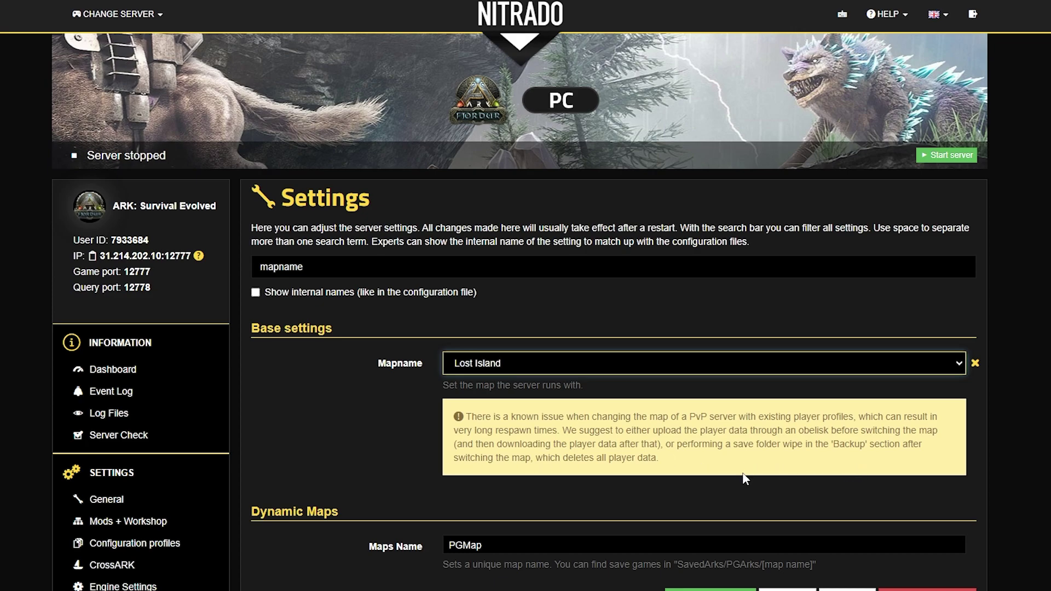
{"action": "scroll", "coordinate": [708, 487], "scroll_direction": "down", "scroll_amount": 1}
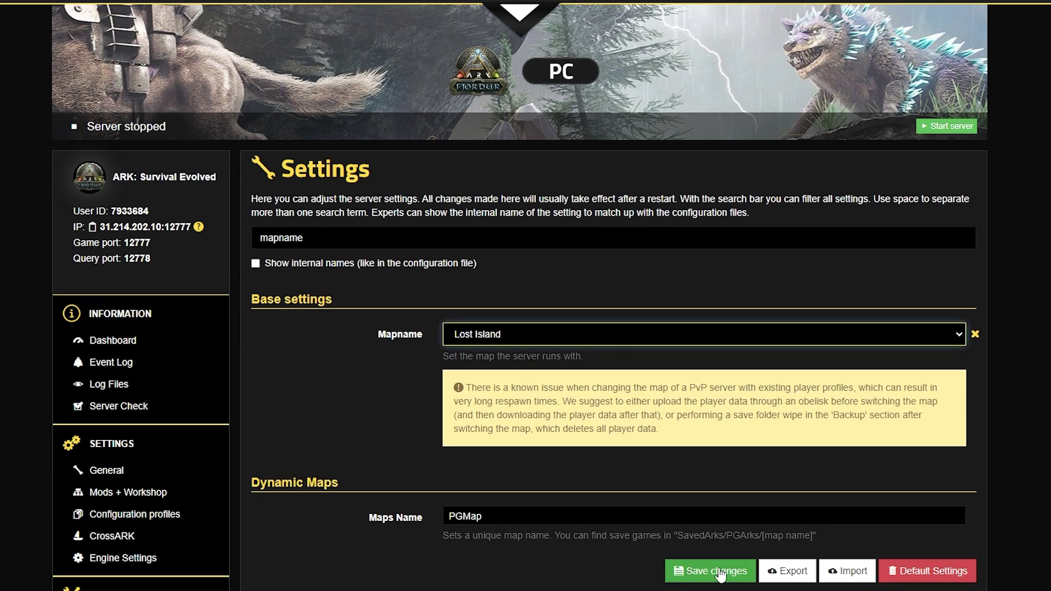
{"action": "left_click", "coordinate": [712, 572]}
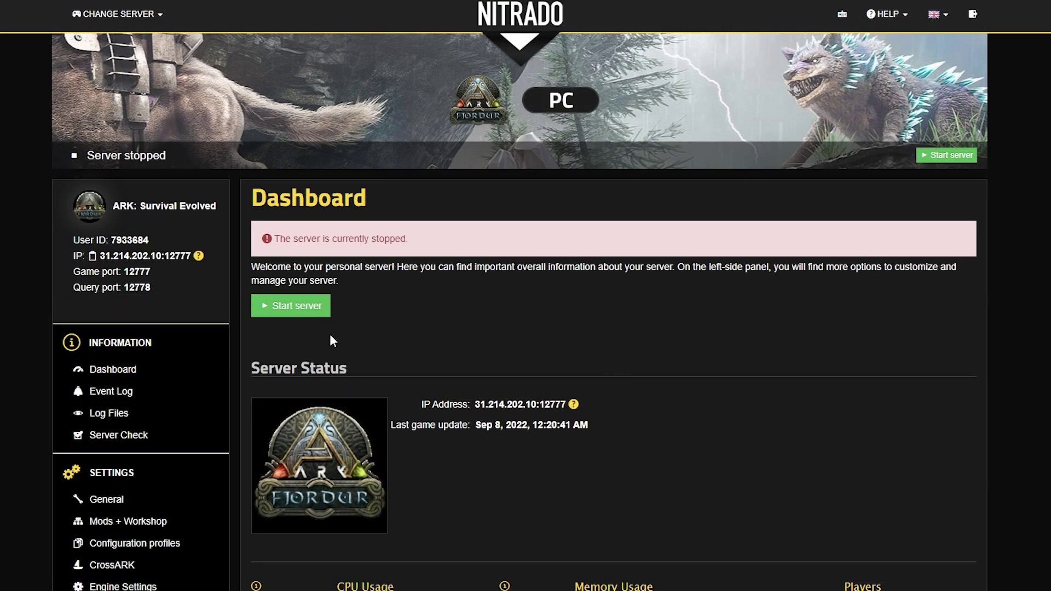
Start the stopped server with the green Start server button on the Dashboard
{"action": "left_click", "coordinate": [300, 309]}
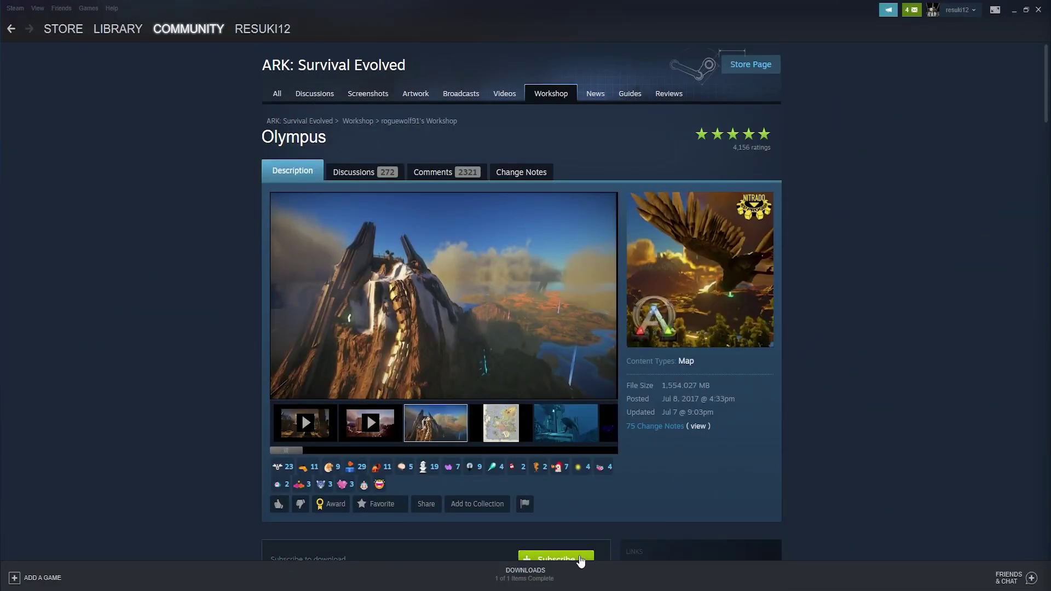
Subscribe to the Olympus map on its ARK Workshop page
{"action": "left_click_drag", "start_coordinate": [345, 145], "coordinate": [261, 138]}
{"action": "left_click", "coordinate": [208, 291]}
{"action": "scroll", "coordinate": [207, 295], "scroll_direction": "down", "scroll_amount": 2}
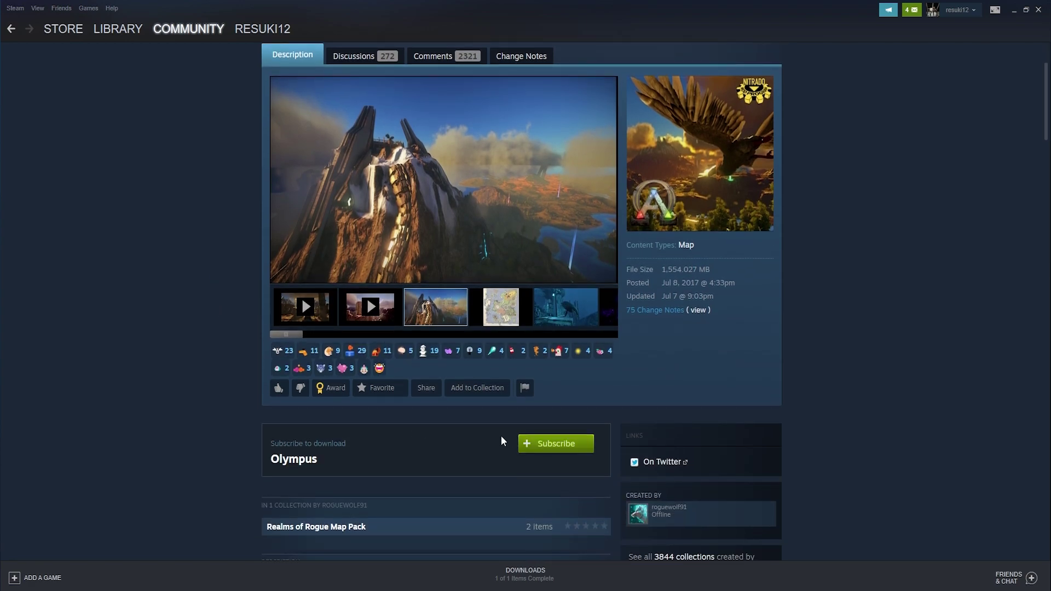
{"action": "left_click", "coordinate": [550, 443]}
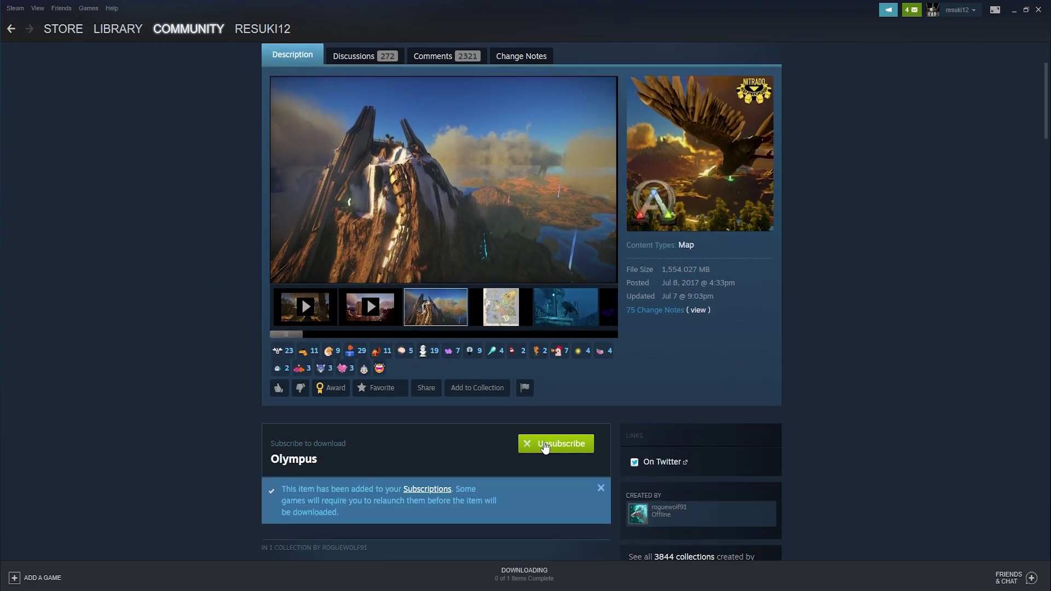
Select the mod ID 970855993 at the end of the Olympus share link
{"action": "scroll", "coordinate": [240, 431], "scroll_direction": "down", "scroll_amount": 1}
{"action": "scroll", "coordinate": [240, 426], "scroll_direction": "down", "scroll_amount": 4}
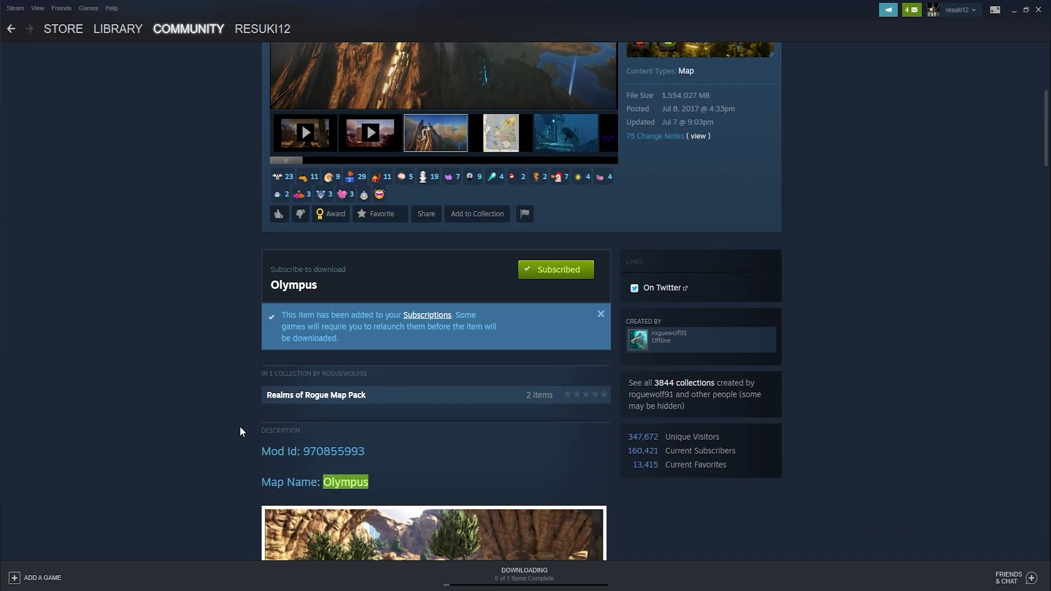
{"action": "left_click_drag", "start_coordinate": [350, 227], "coordinate": [285, 198]}
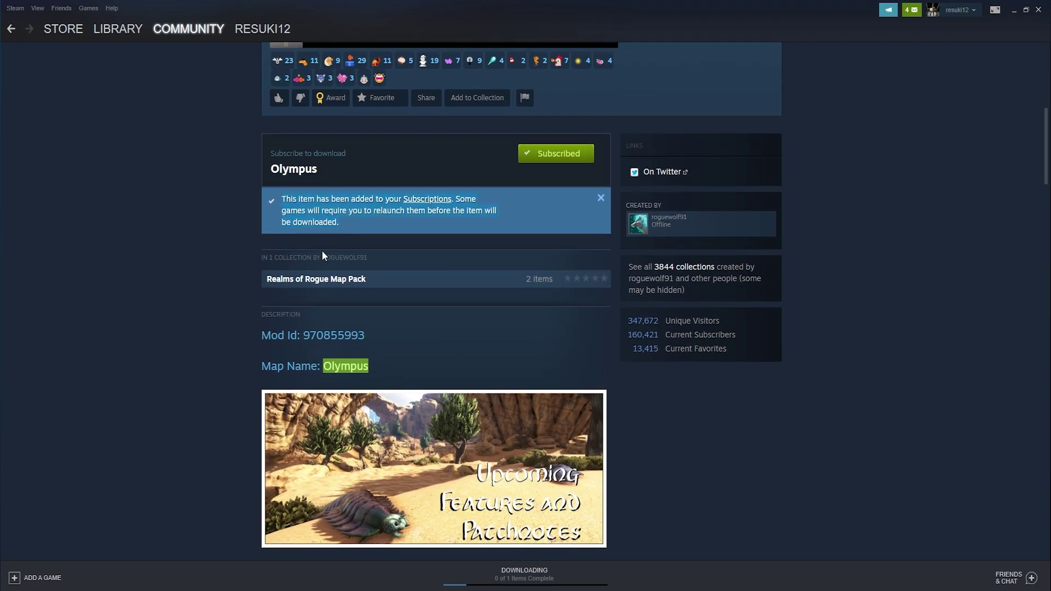
{"action": "left_click_drag", "start_coordinate": [366, 336], "coordinate": [304, 337]}
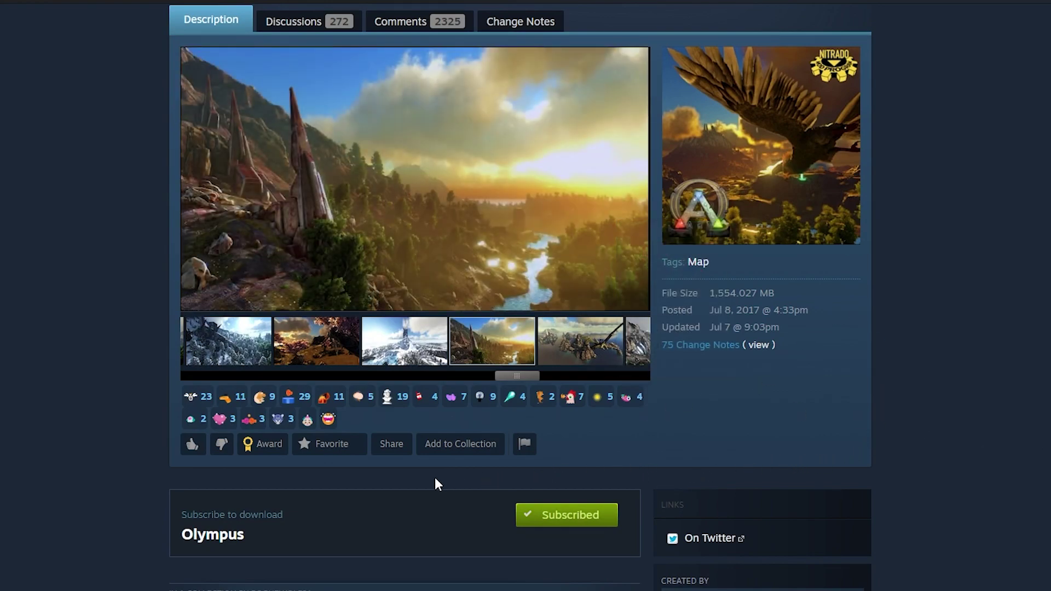
{"action": "left_click", "coordinate": [393, 444]}
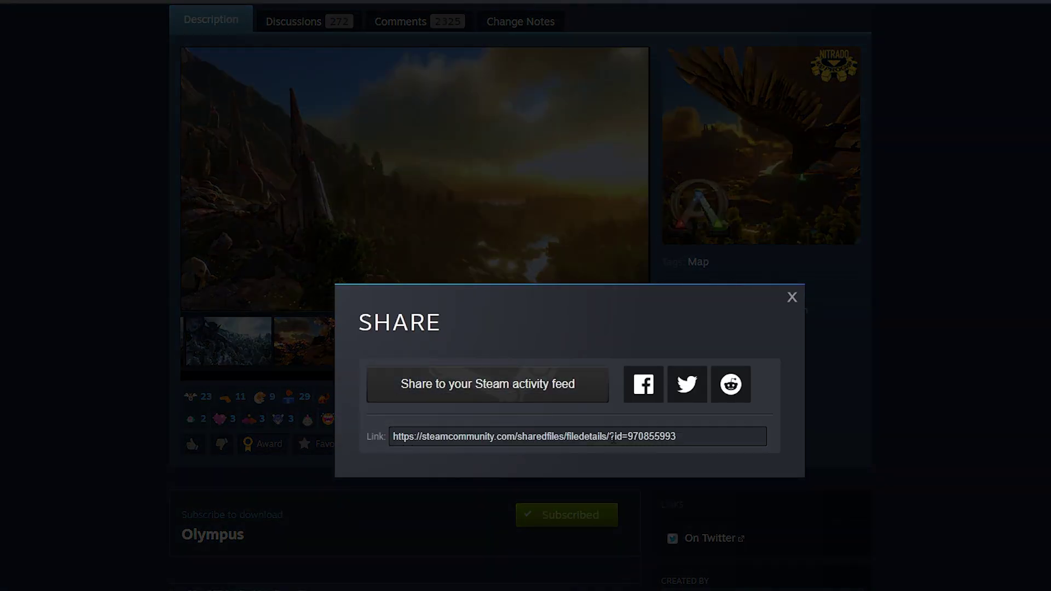
{"action": "left_click_drag", "start_coordinate": [692, 437], "coordinate": [646, 438]}
{"action": "double_click", "coordinate": [630, 445]}
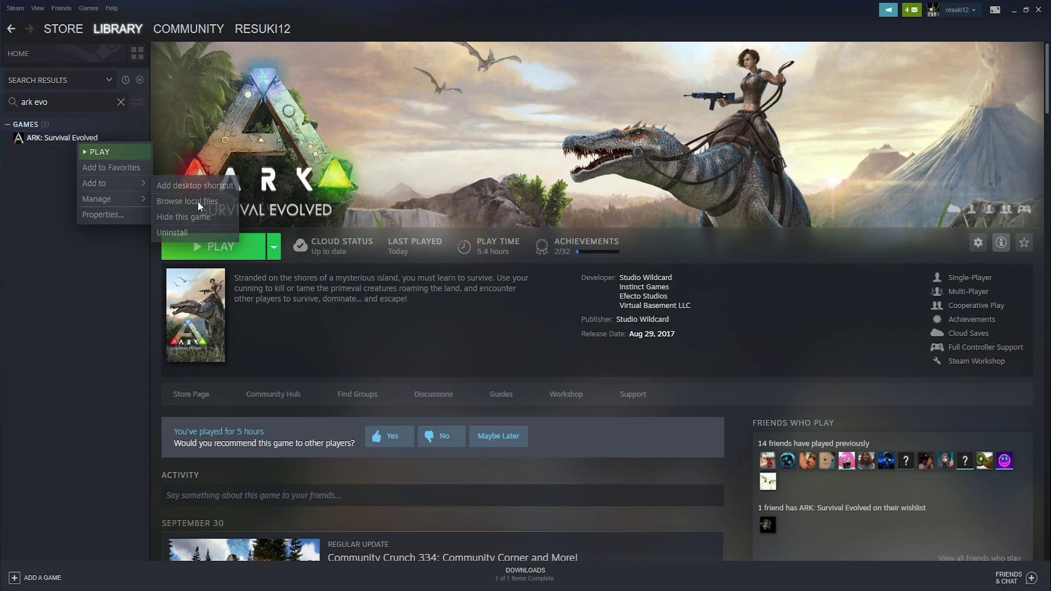
Browse the local ARK install into ShooterGame\Content\Mods to find the 970855993 mod
{"action": "left_click", "coordinate": [198, 201]}
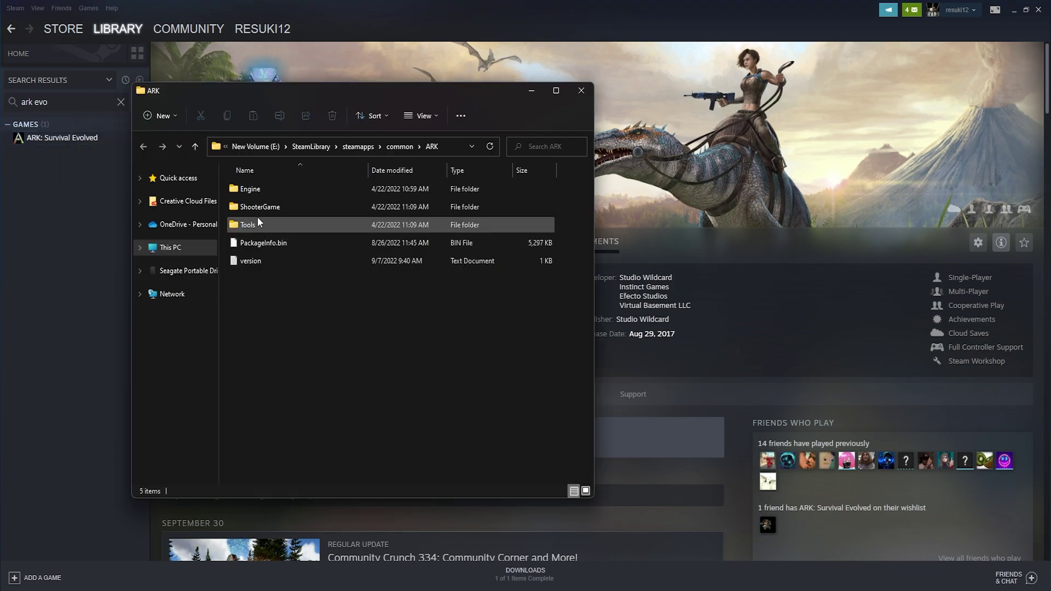
{"action": "double_click", "coordinate": [266, 207]}
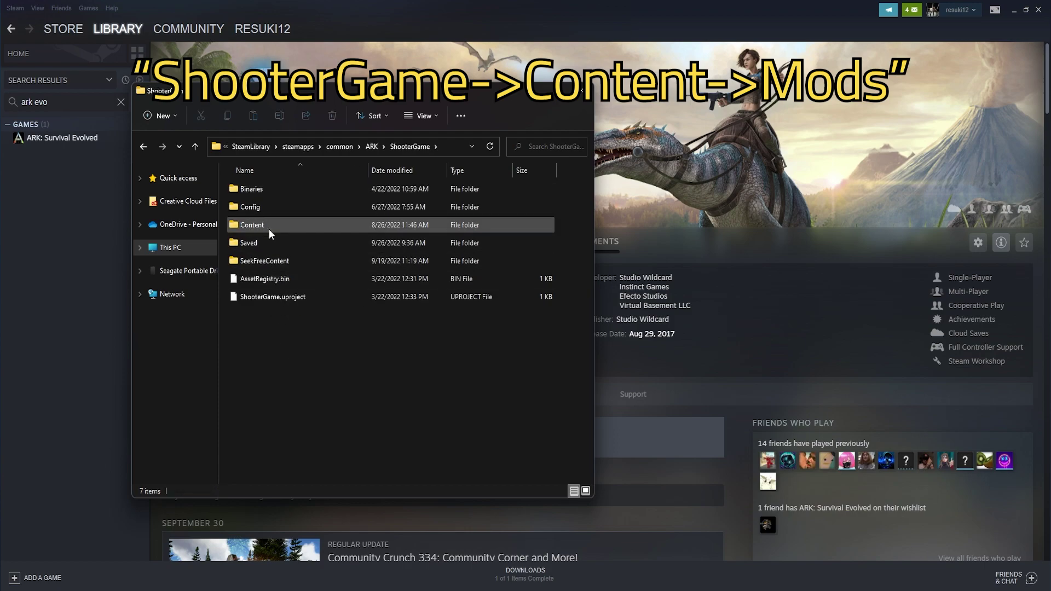
{"action": "double_click", "coordinate": [278, 223]}
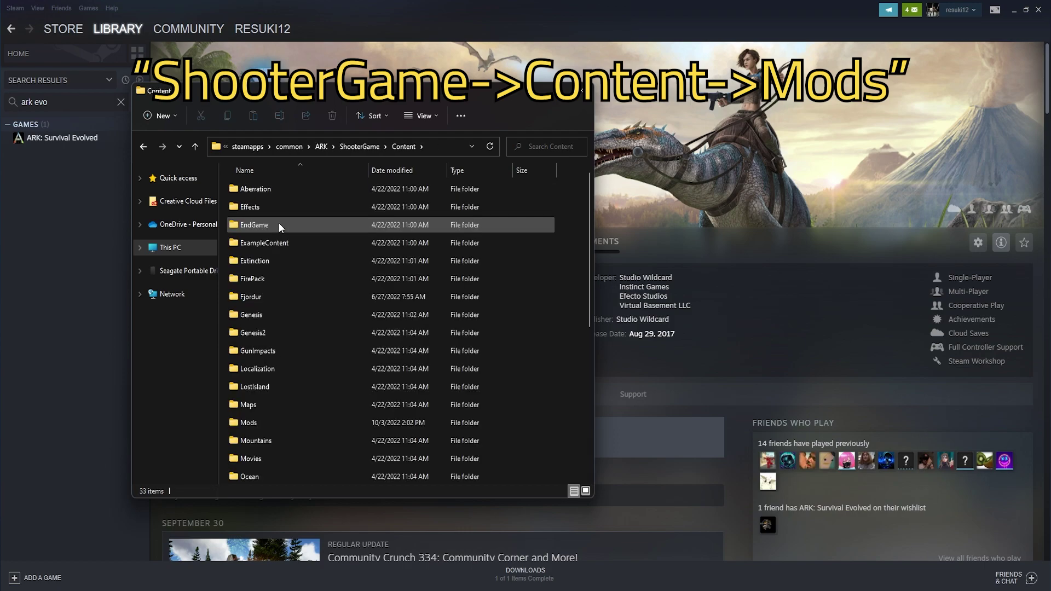
{"action": "double_click", "coordinate": [260, 422]}
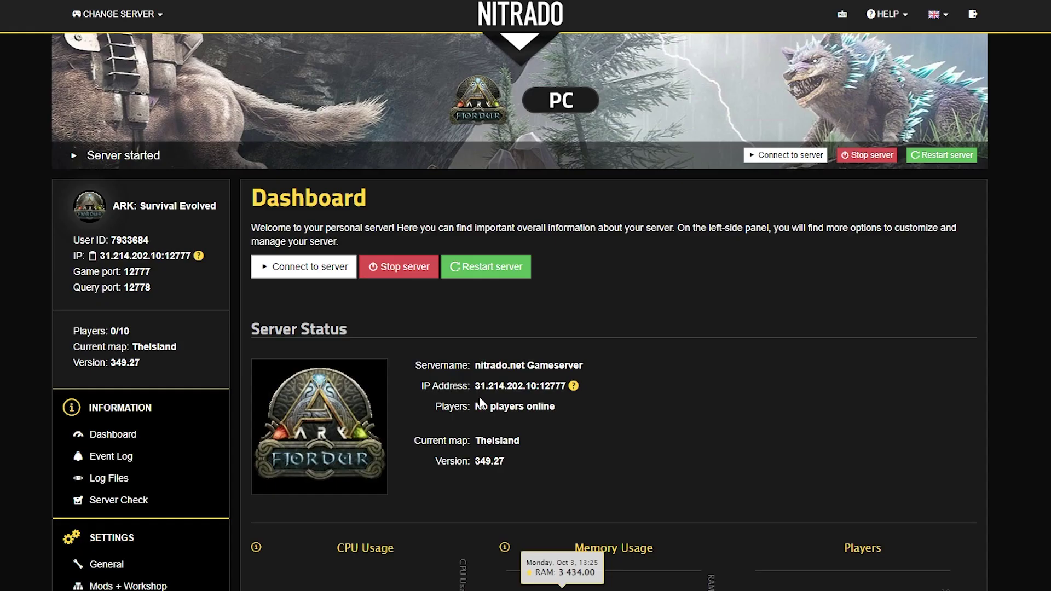
Stop the ARK server, confirming in the dialog, then highlight the FTP Credentials block below
{"action": "left_click", "coordinate": [400, 262]}
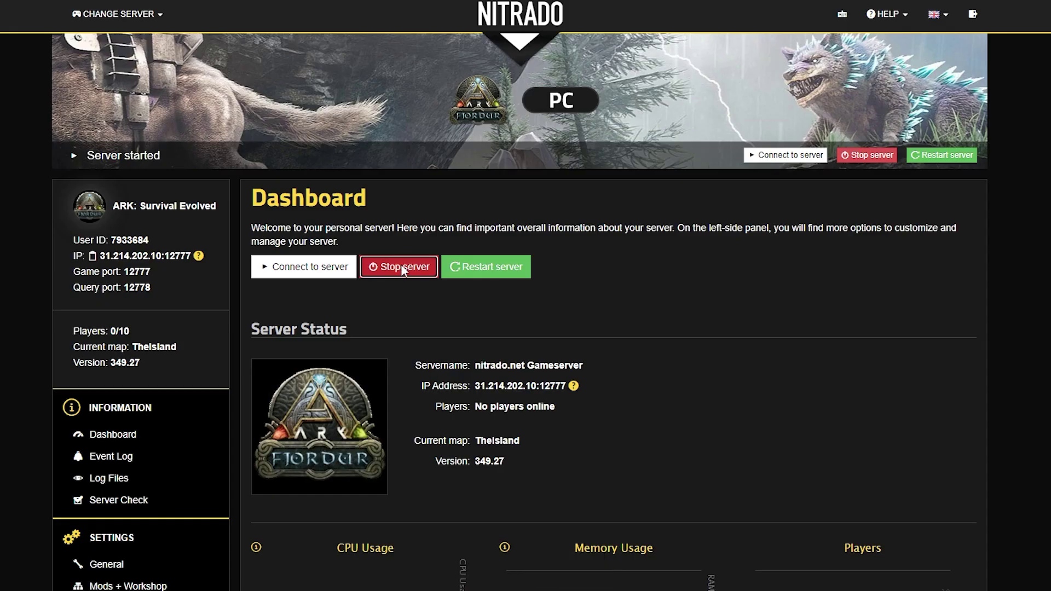
{"action": "left_click", "coordinate": [696, 194]}
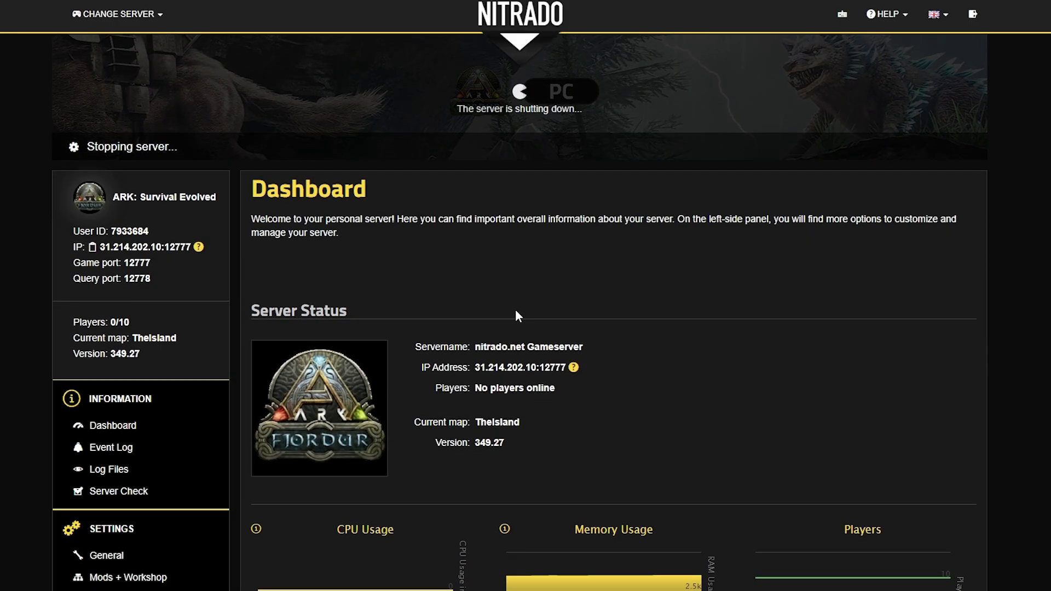
{"action": "scroll", "coordinate": [517, 309], "scroll_direction": "down", "scroll_amount": 8}
{"action": "left_click_drag", "start_coordinate": [437, 551], "coordinate": [247, 445]}
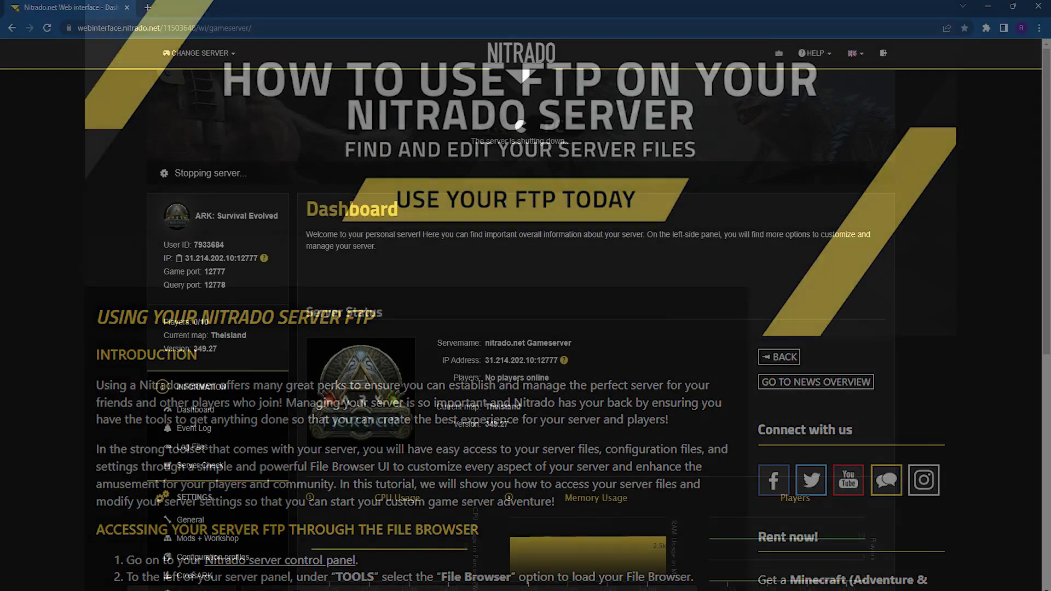
In FileZilla's remote tree, expand arkse > ShooterGame > Content > Mods
{"action": "key", "text": "alt+Tab"}
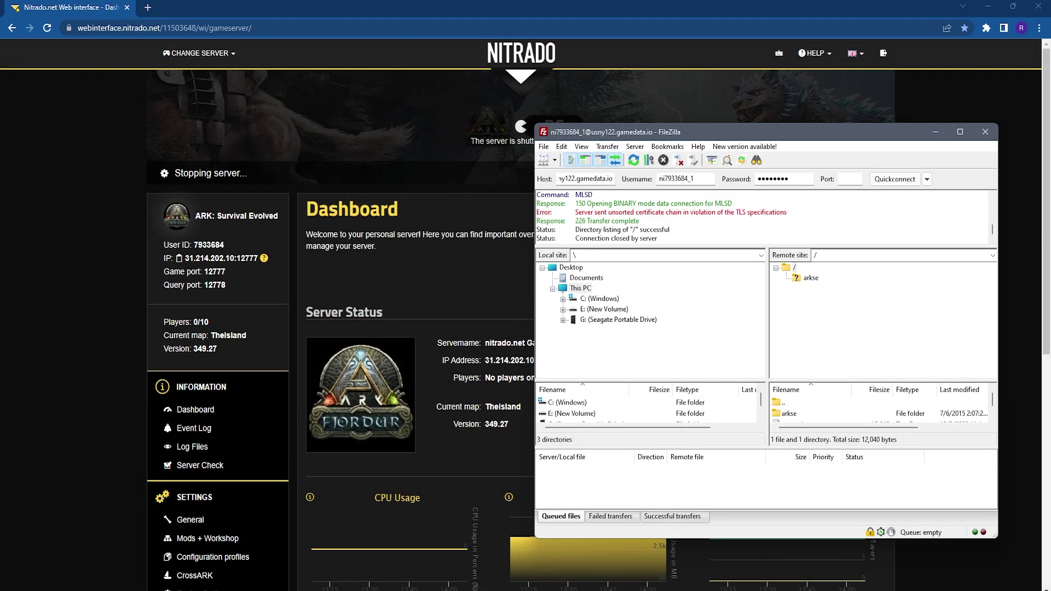
{"action": "key", "text": "alt+Tab"}
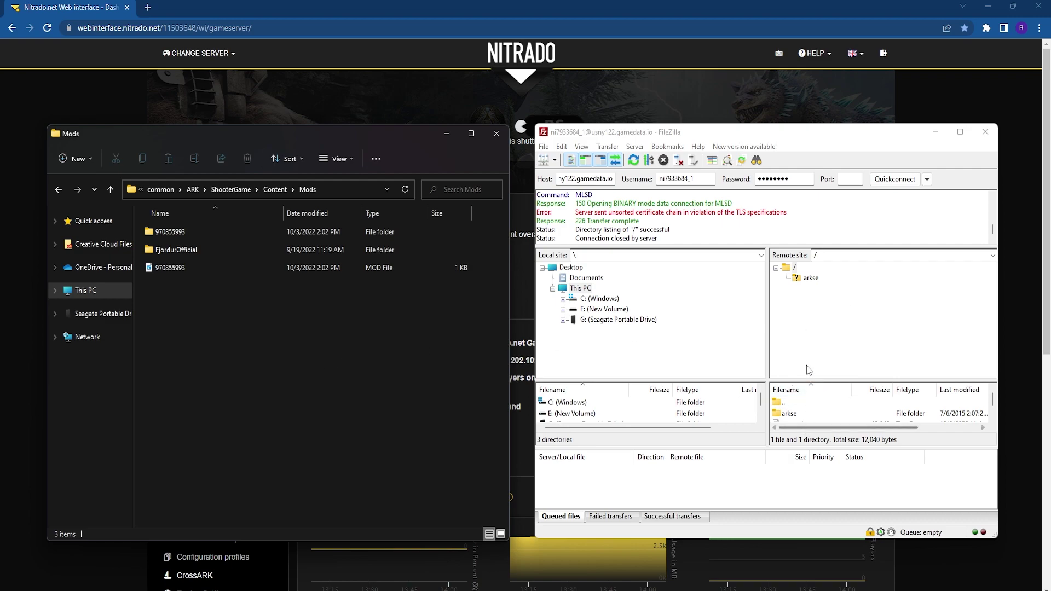
{"action": "left_click", "coordinate": [810, 279]}
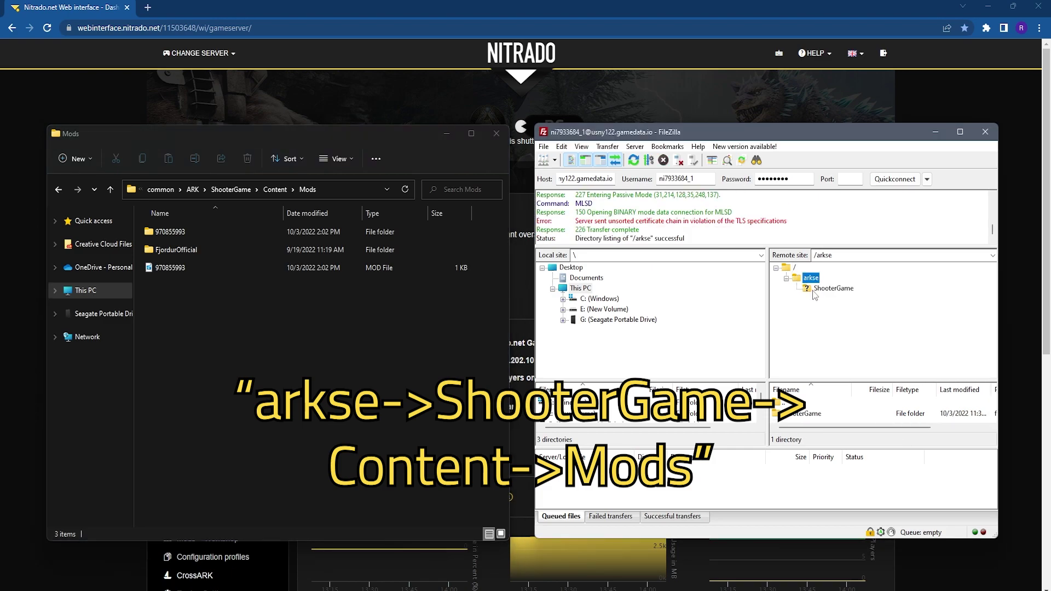
{"action": "left_click", "coordinate": [813, 290]}
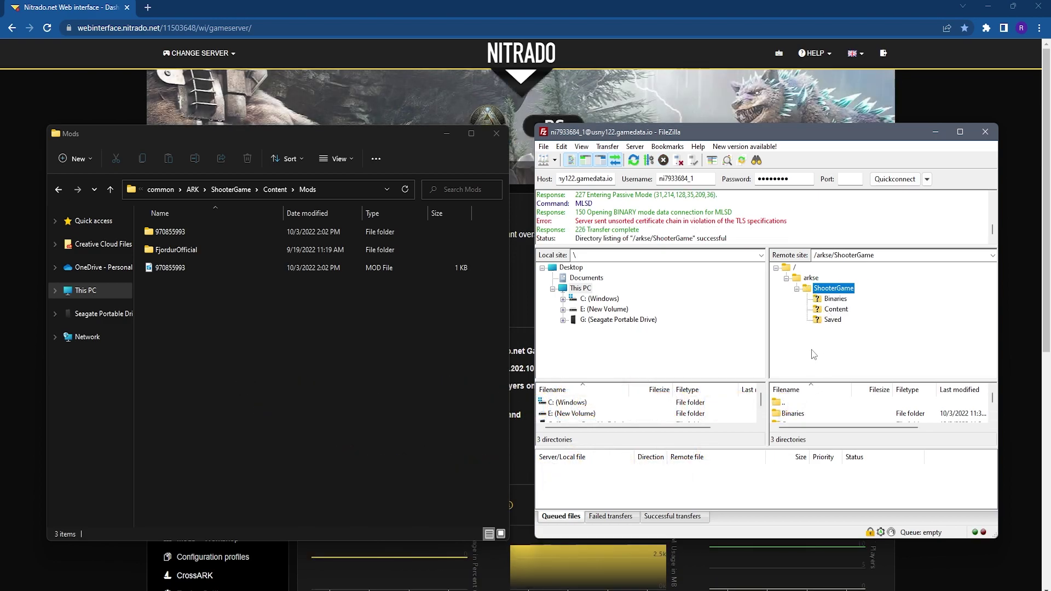
{"action": "left_click", "coordinate": [836, 309]}
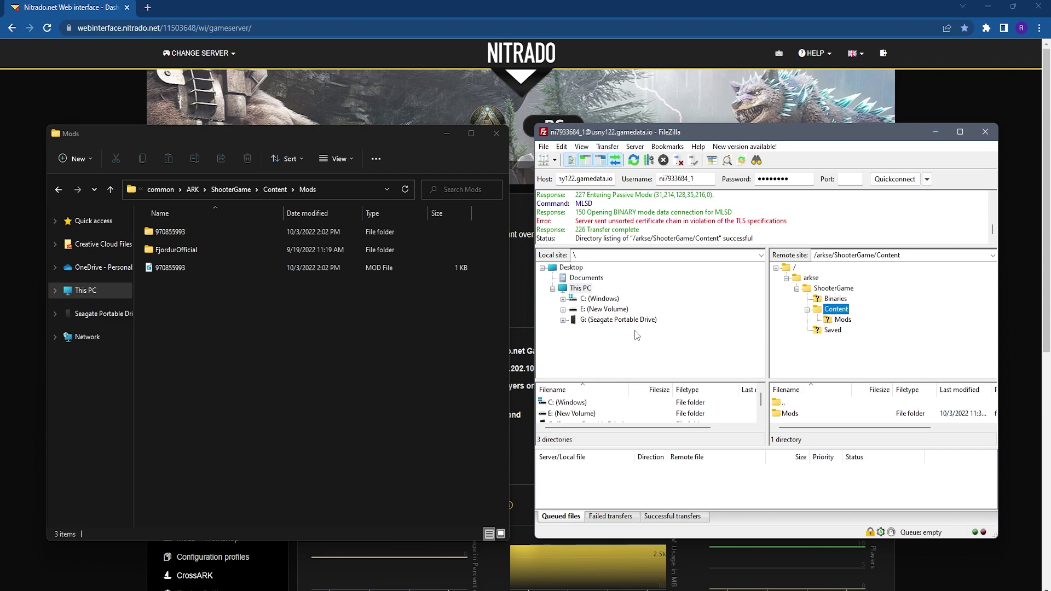
{"action": "left_click", "coordinate": [841, 320]}
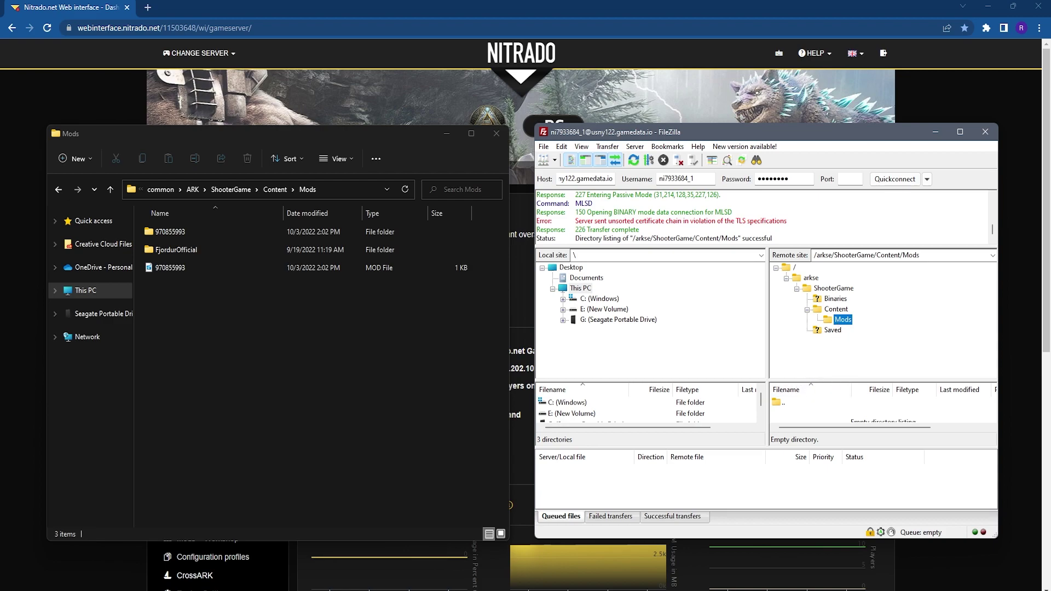
Drag the 970855993 folder and 970855993.mod from Explorer onto the server's Mods folder
{"action": "left_click", "coordinate": [349, 268]}
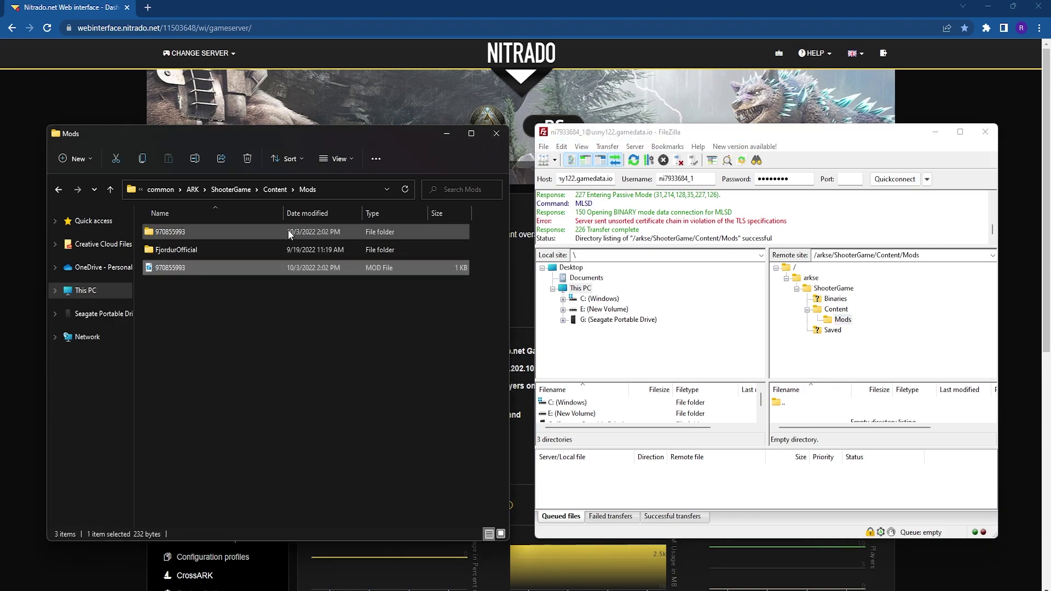
{"action": "left_click", "coordinate": [252, 231], "text": "ctrl"}
{"action": "left_click_drag", "start_coordinate": [215, 231], "coordinate": [841, 323]}
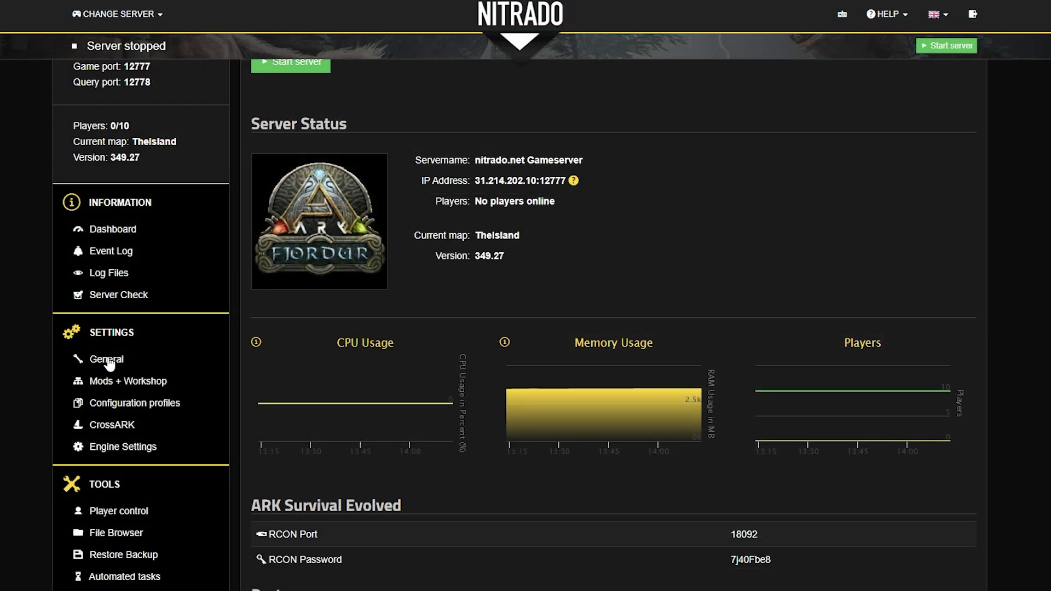
In General settings, search 'mapname', choose Olympus from the Mapname dropdown, and save changes
{"action": "left_click", "coordinate": [108, 360]}
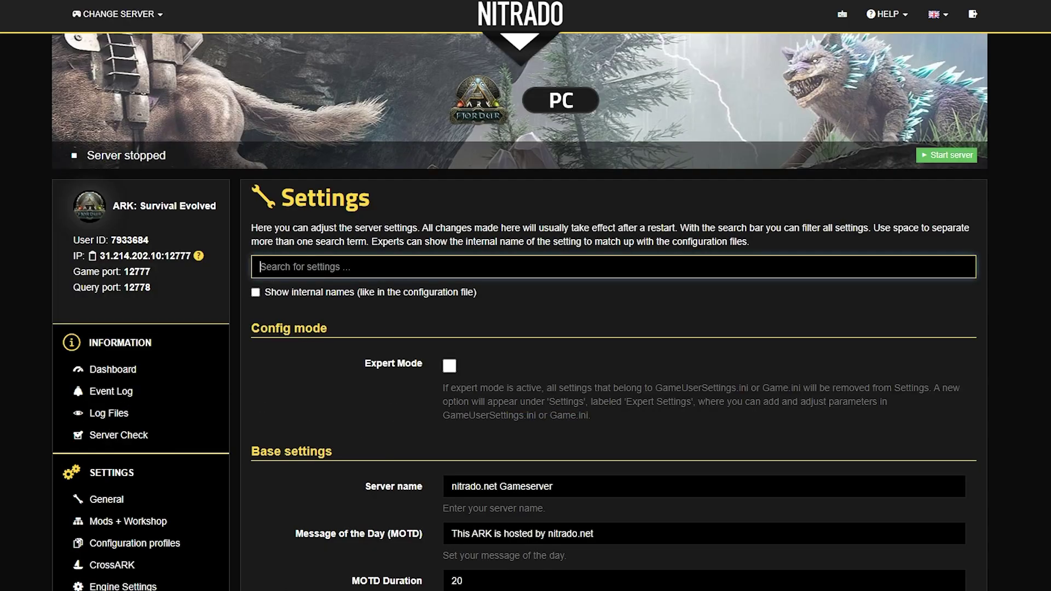
{"action": "type", "text": "mapname"}
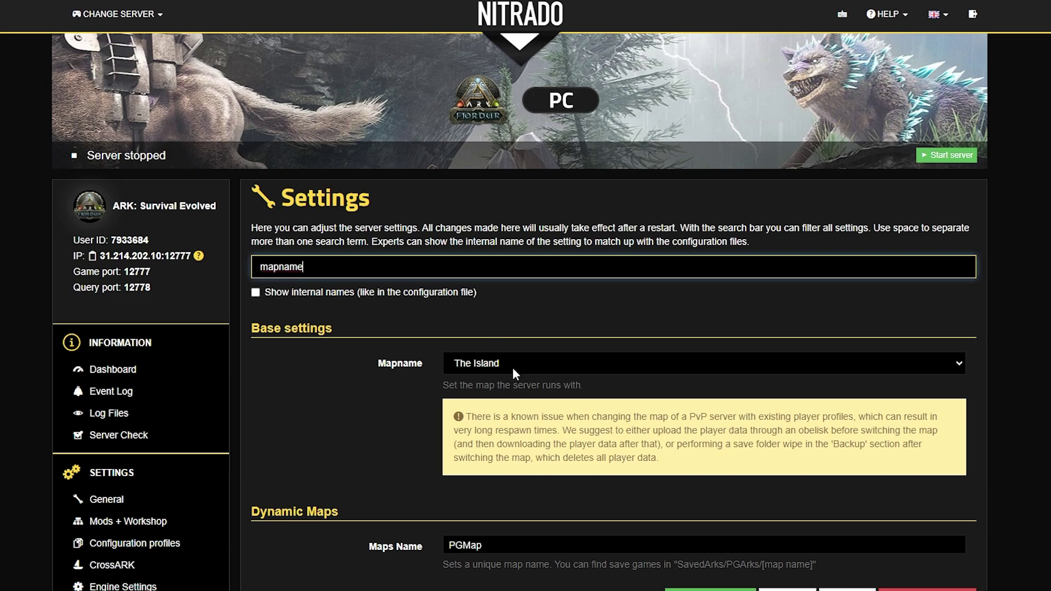
{"action": "left_click", "coordinate": [511, 363]}
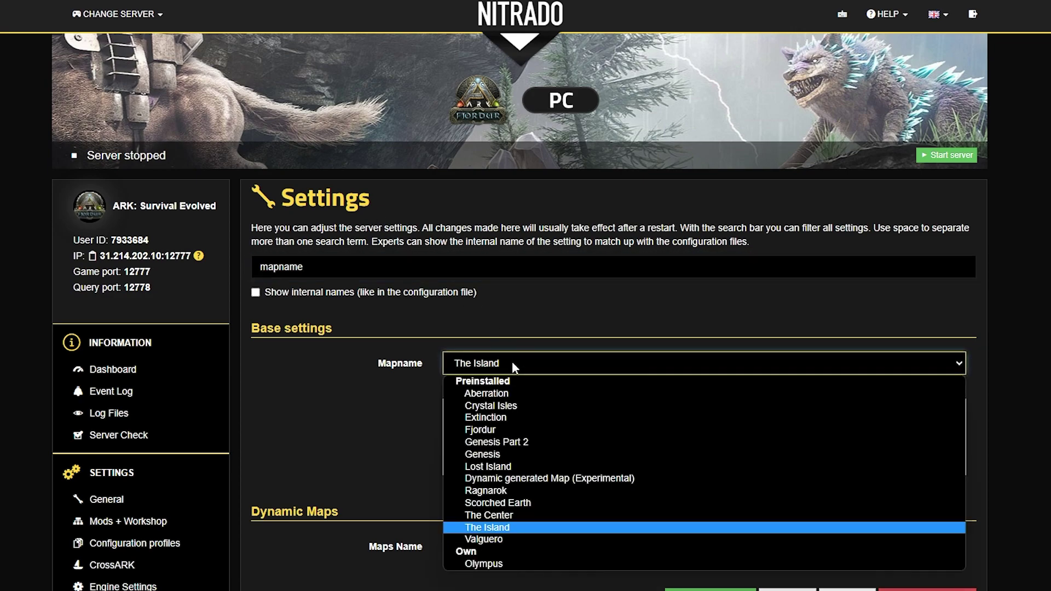
{"action": "left_click", "coordinate": [486, 565]}
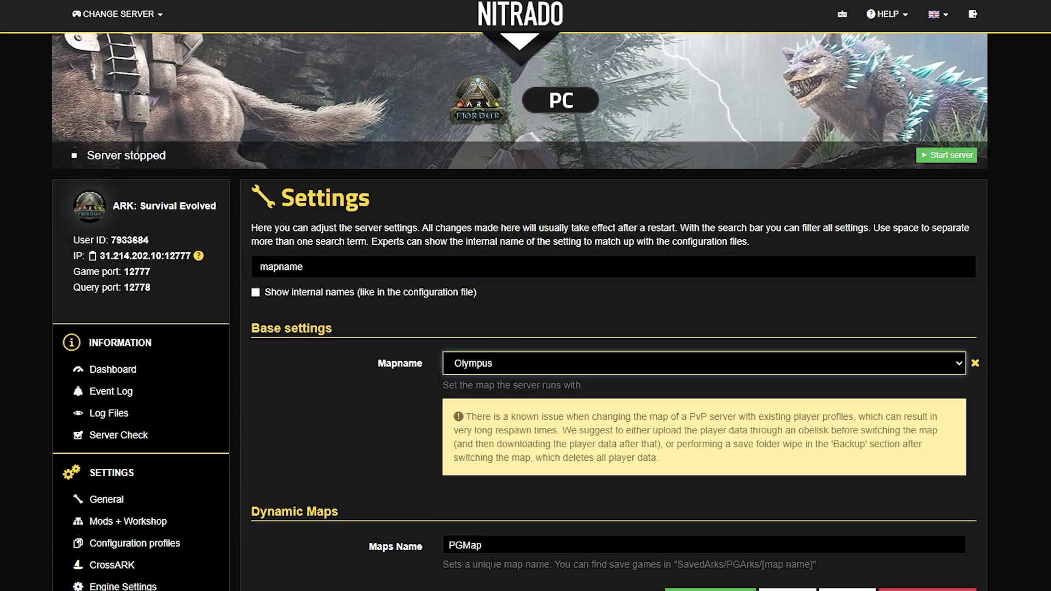
{"action": "scroll", "coordinate": [630, 520], "scroll_direction": "down", "scroll_amount": 1}
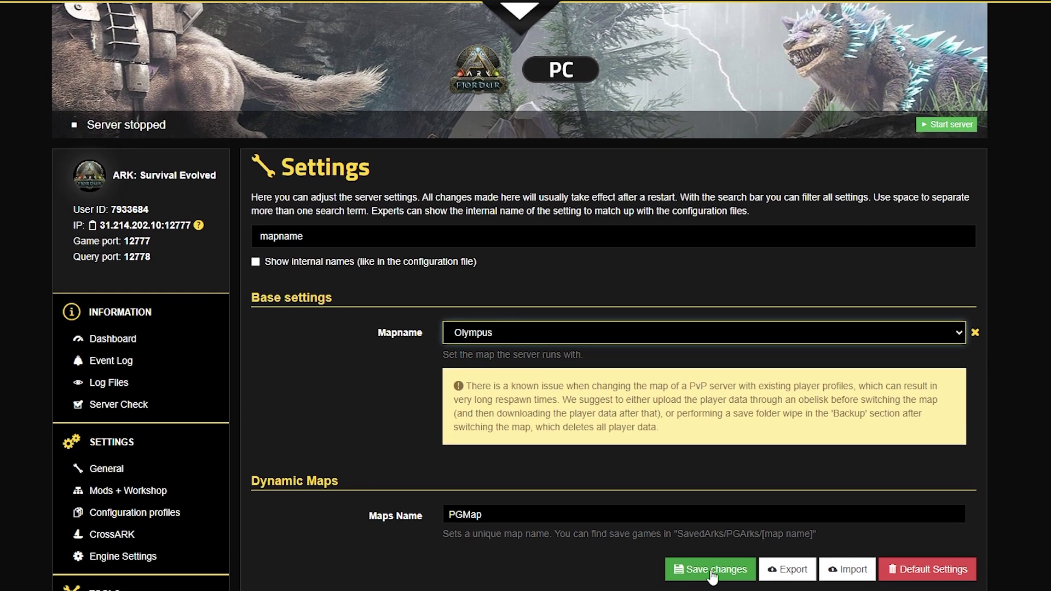
{"action": "left_click", "coordinate": [712, 590]}
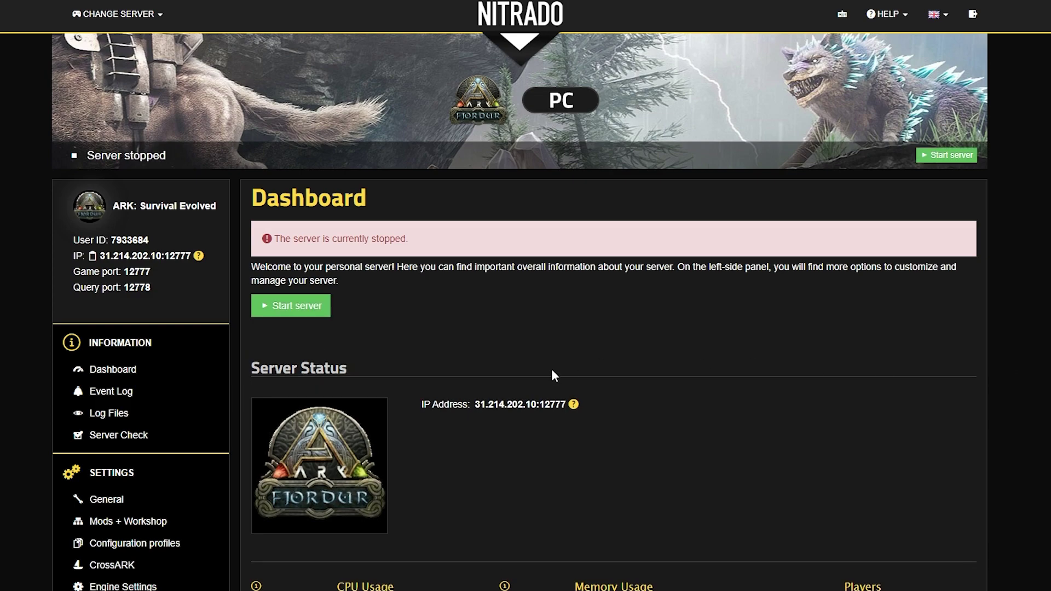
Start the stopped ARK server and confirm Start in the dialog
{"action": "left_click", "coordinate": [292, 304]}
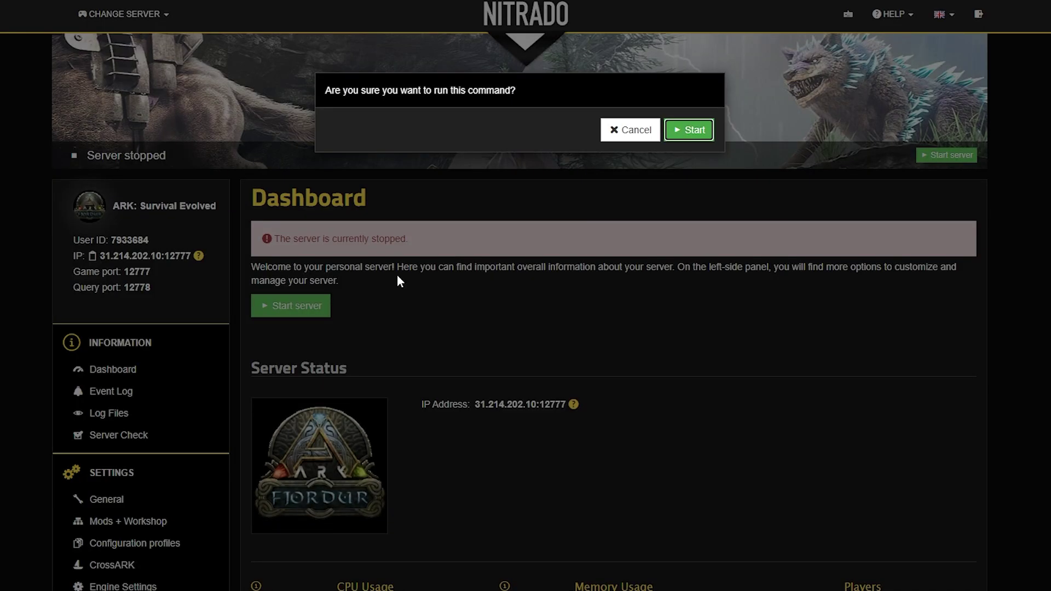
{"action": "left_click", "coordinate": [684, 134]}
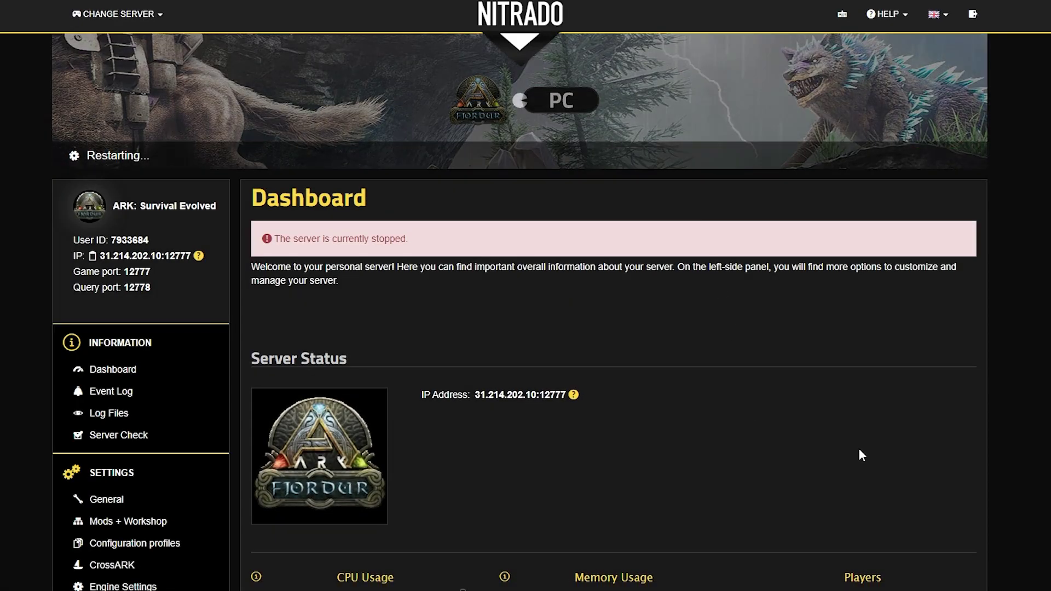